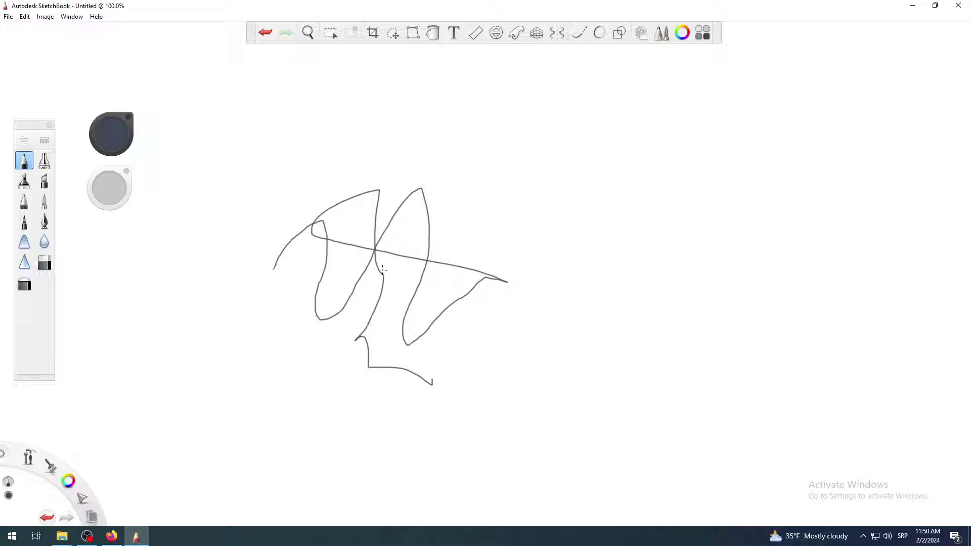
{"action": "scroll", "coordinate": [382, 268], "scroll_direction": "down", "scroll_amount": 2}
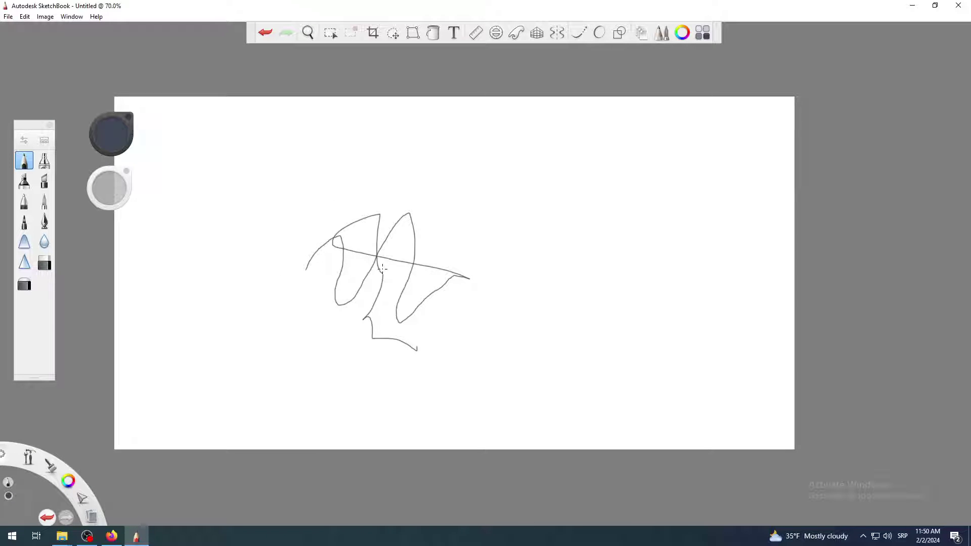
{"action": "scroll", "coordinate": [382, 269], "scroll_direction": "up", "scroll_amount": 2}
{"action": "scroll", "coordinate": [382, 267], "scroll_direction": "up", "scroll_amount": 2}
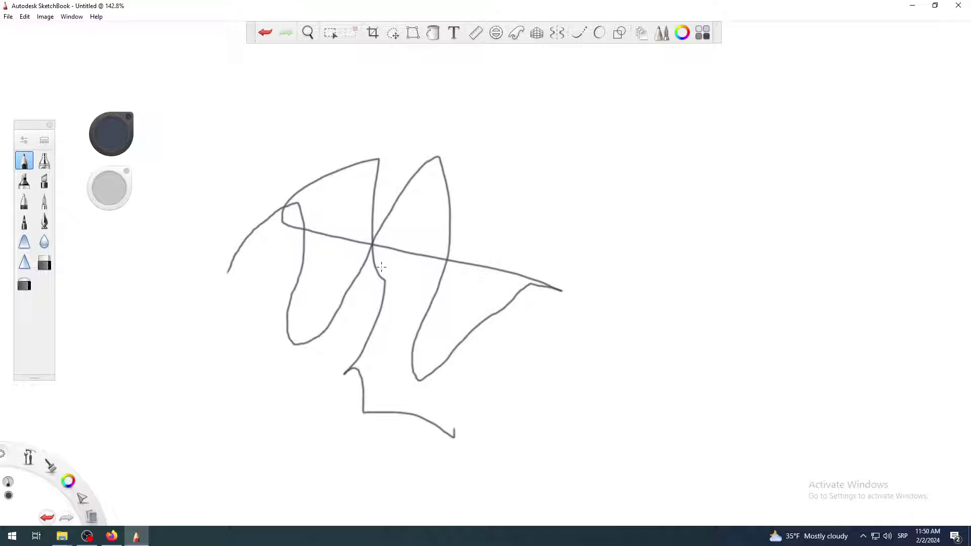
{"action": "scroll", "coordinate": [382, 267], "scroll_direction": "up", "scroll_amount": 2}
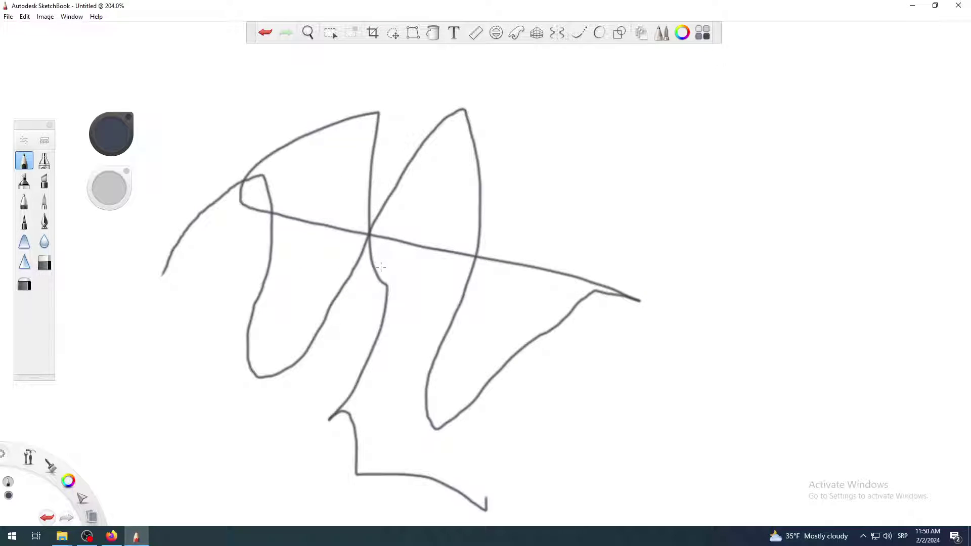
{"action": "scroll", "coordinate": [382, 267], "scroll_direction": "down", "scroll_amount": 5}
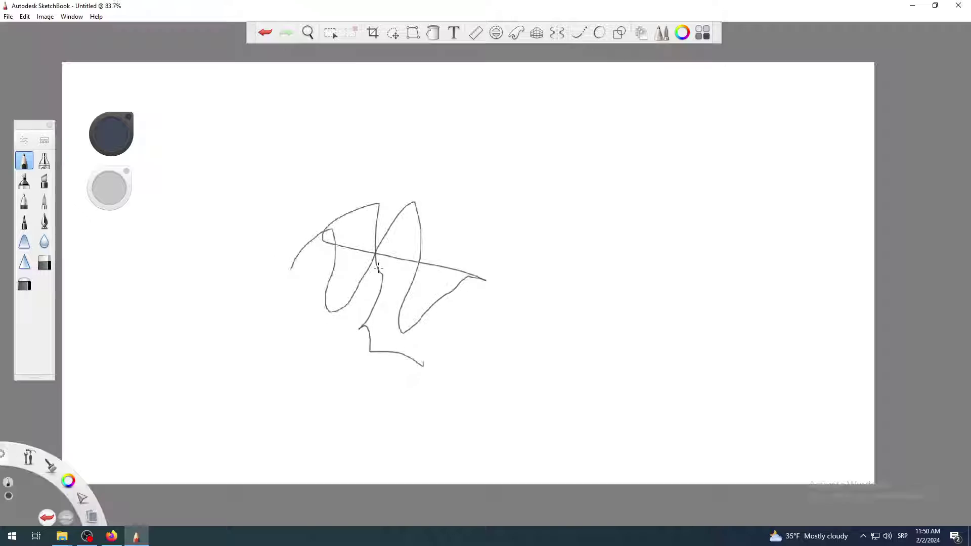
{"action": "scroll", "coordinate": [380, 267], "scroll_direction": "down", "scroll_amount": 1}
{"action": "scroll", "coordinate": [378, 267], "scroll_direction": "up", "scroll_amount": 2}
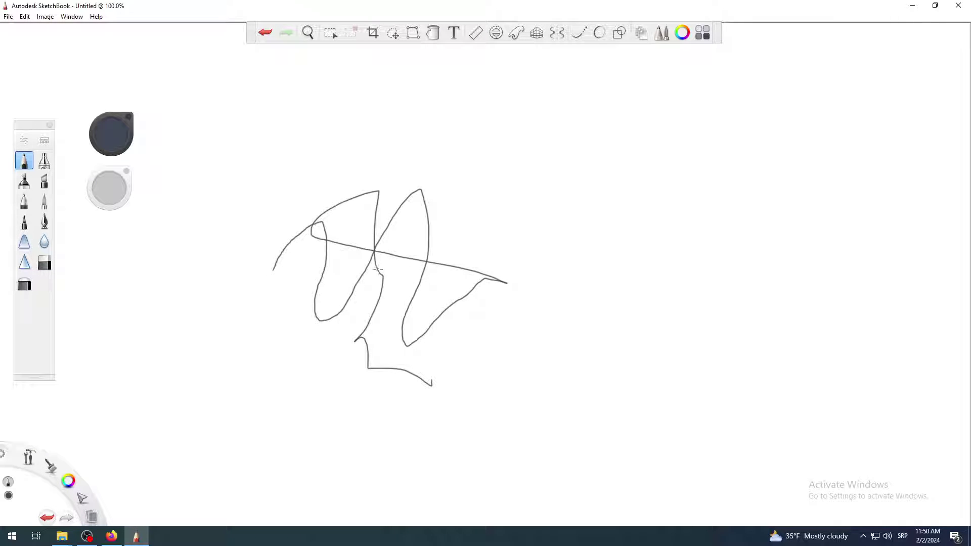
{"action": "scroll", "coordinate": [376, 269], "scroll_direction": "up", "scroll_amount": 4}
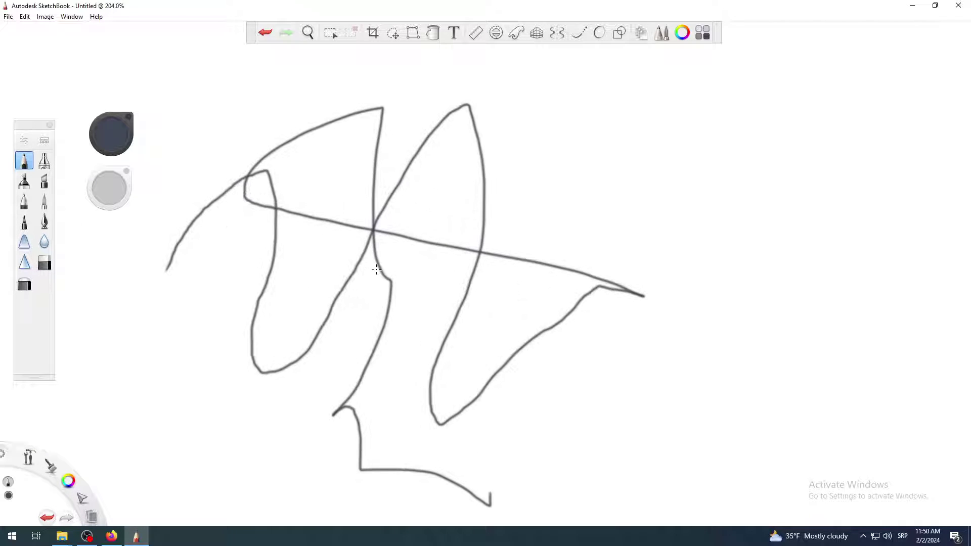
{"action": "scroll", "coordinate": [377, 269], "scroll_direction": "down", "scroll_amount": 7}
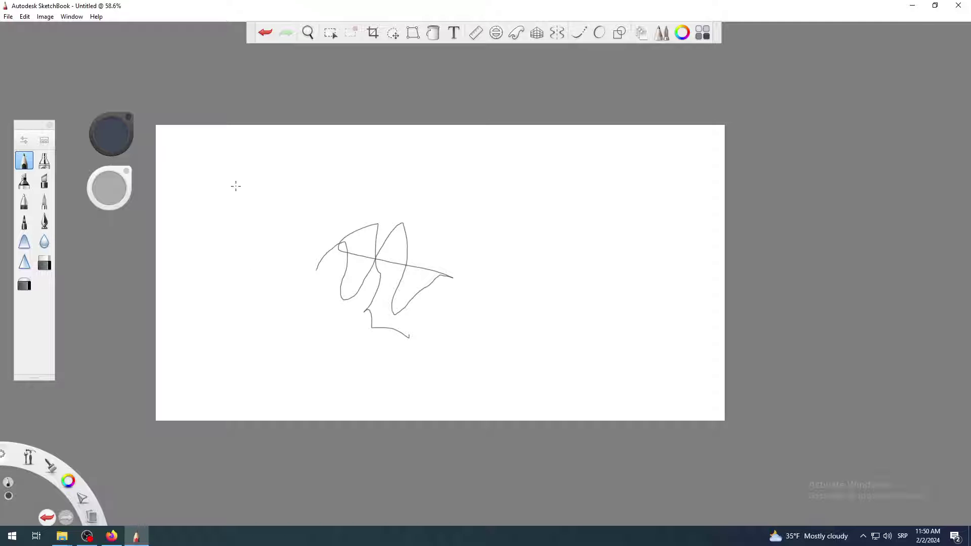
- Draw a slanted pencil line into the top-left corner, plus short strokes at the top, left and bottom edges
{"action": "left_click_drag", "start_coordinate": [221, 187], "coordinate": [156, 123]}
{"action": "left_click_drag", "start_coordinate": [260, 133], "coordinate": [259, 116]}
{"action": "left_click_drag", "start_coordinate": [190, 286], "coordinate": [146, 282]}
{"action": "left_click_drag", "start_coordinate": [403, 402], "coordinate": [399, 433]}
- Draw a small scribbled knot near the bottom-right corner of the page
{"action": "scroll", "coordinate": [177, 143], "scroll_direction": "up", "scroll_amount": 5}
{"action": "scroll", "coordinate": [172, 145], "scroll_direction": "up", "scroll_amount": 6}
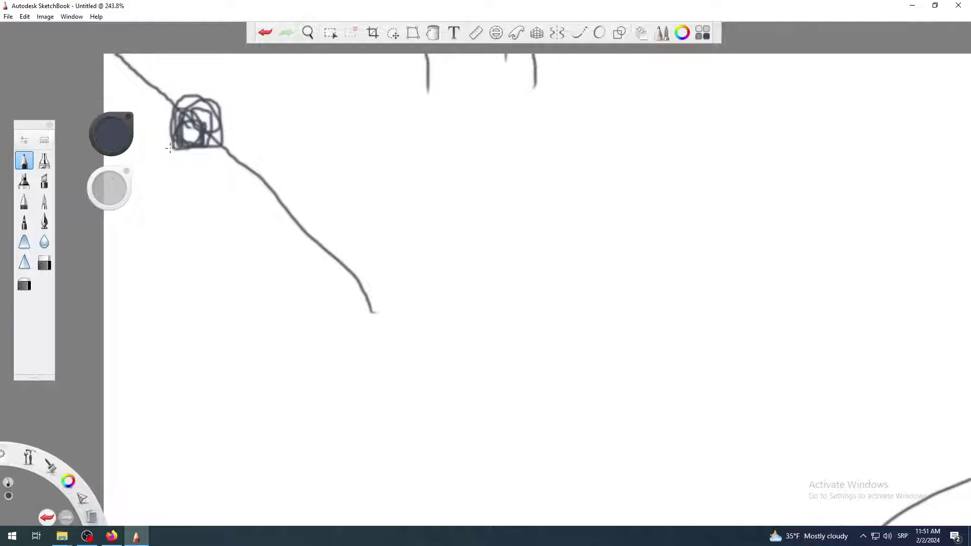
{"action": "scroll", "coordinate": [175, 143], "scroll_direction": "down", "scroll_amount": 12}
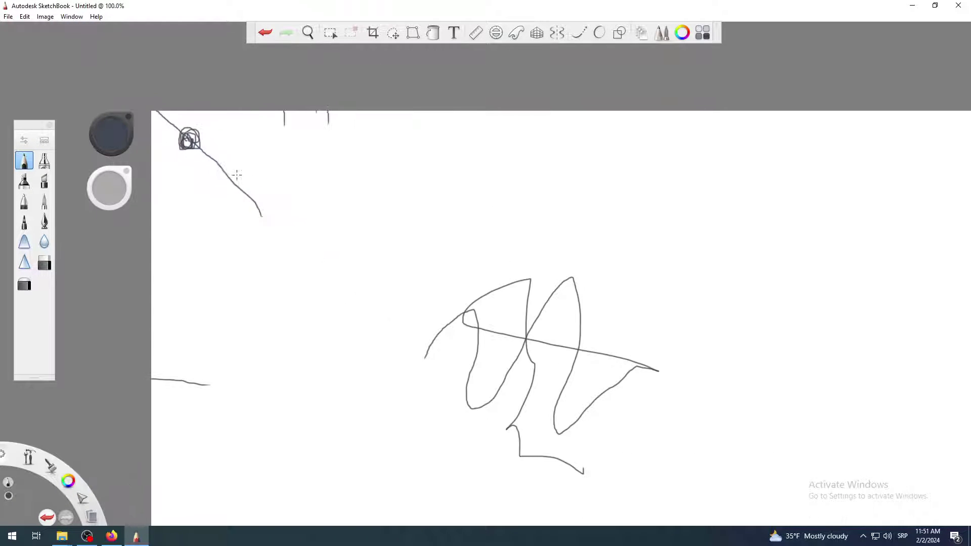
{"action": "scroll", "coordinate": [244, 189], "scroll_direction": "up", "scroll_amount": 1}
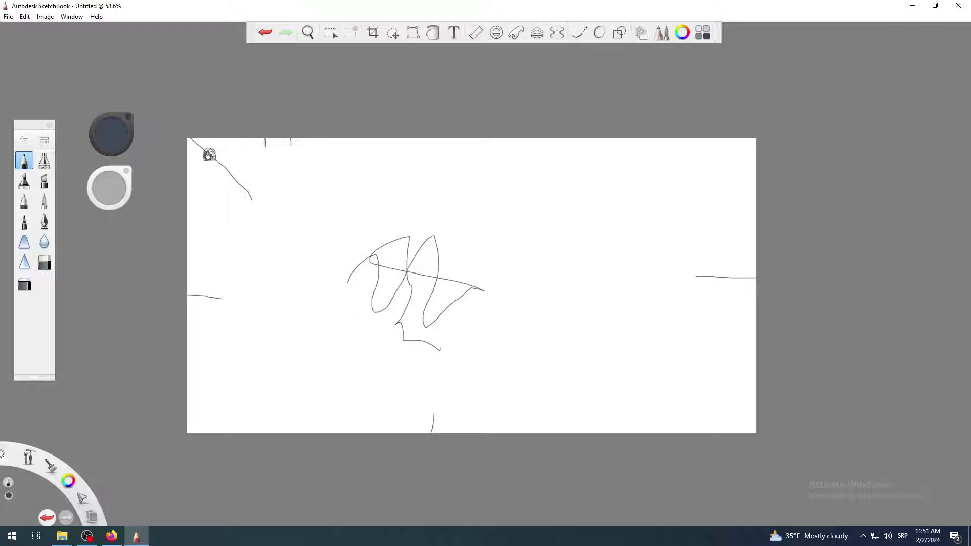
{"action": "scroll", "coordinate": [245, 191], "scroll_direction": "up", "scroll_amount": 1}
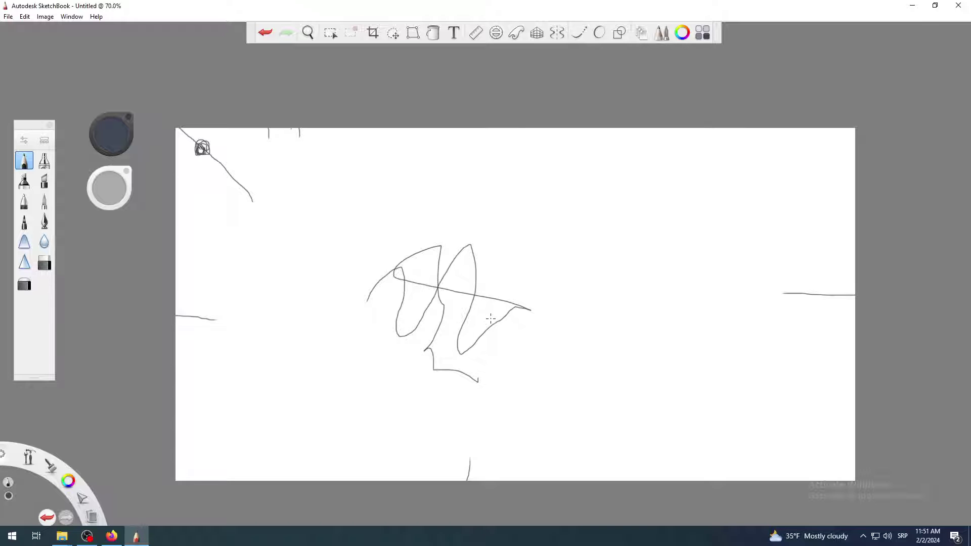
{"action": "scroll", "coordinate": [492, 313], "scroll_direction": "down", "scroll_amount": 1}
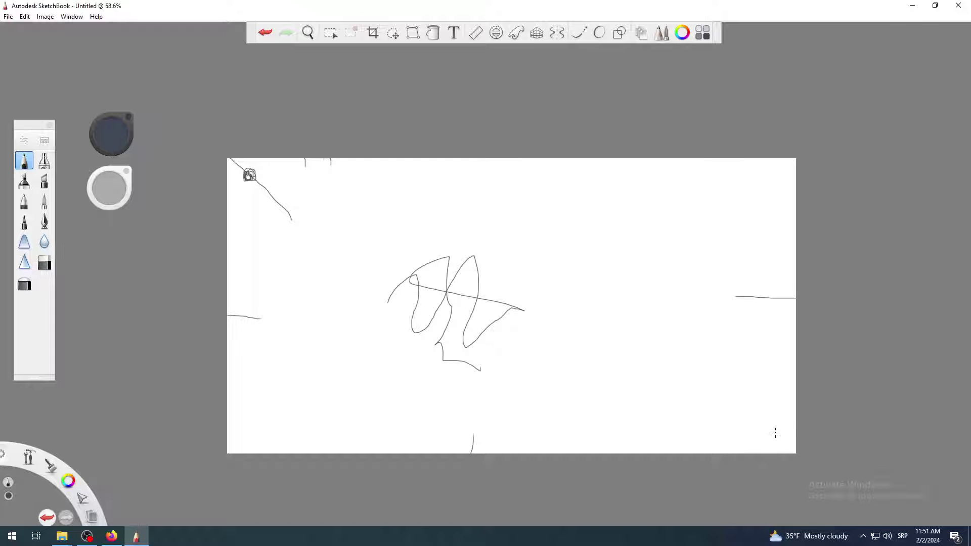
{"action": "mouse_move", "coordinate": [775, 432]}
{"action": "left_mouse_down"}
{"action": "mouse_move", "coordinate": [769, 440]}
{"action": "mouse_move", "coordinate": [781, 436]}
{"action": "mouse_move", "coordinate": [772, 443]}
{"action": "mouse_move", "coordinate": [776, 432]}
{"action": "mouse_move", "coordinate": [783, 440]}
{"action": "mouse_move", "coordinate": [769, 442]}
{"action": "mouse_move", "coordinate": [779, 441]}
{"action": "left_mouse_up"}
- Zoom the canvas in and out, settling at 69.5% with the whole sketch visible
{"action": "scroll", "coordinate": [777, 439], "scroll_direction": "up", "scroll_amount": 10}
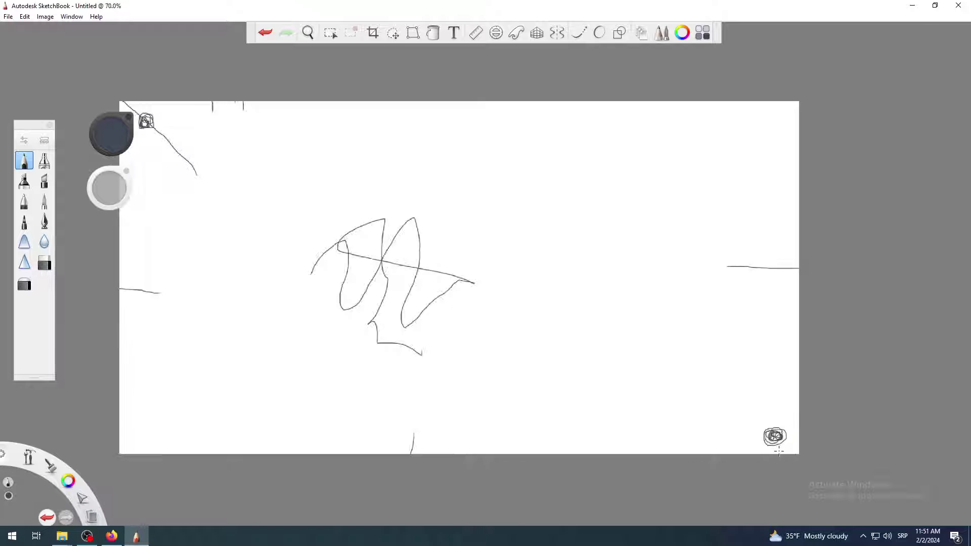
{"action": "scroll", "coordinate": [753, 398], "scroll_direction": "down", "scroll_amount": 12}
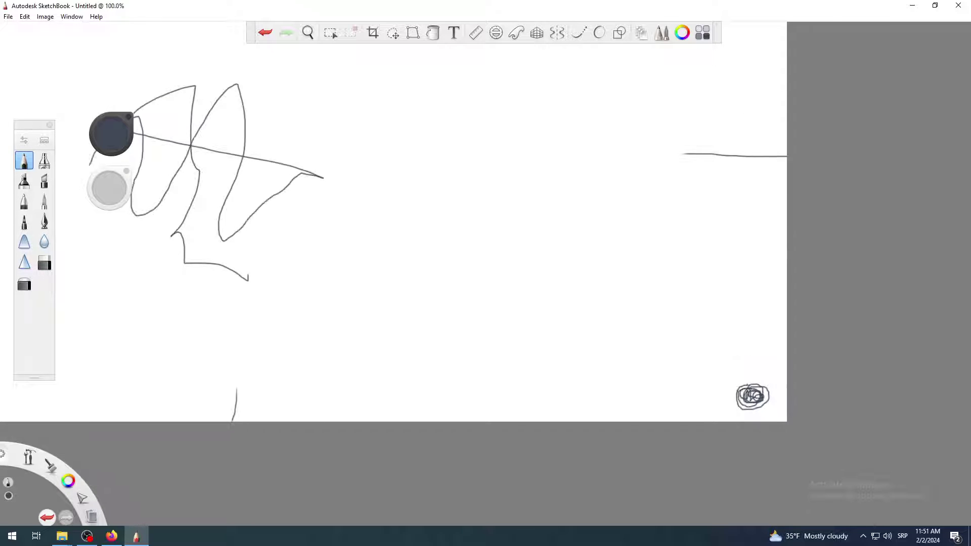
{"action": "scroll", "coordinate": [746, 384], "scroll_direction": "up", "scroll_amount": 2}
{"action": "scroll", "coordinate": [371, 234], "scroll_direction": "up", "scroll_amount": 15}
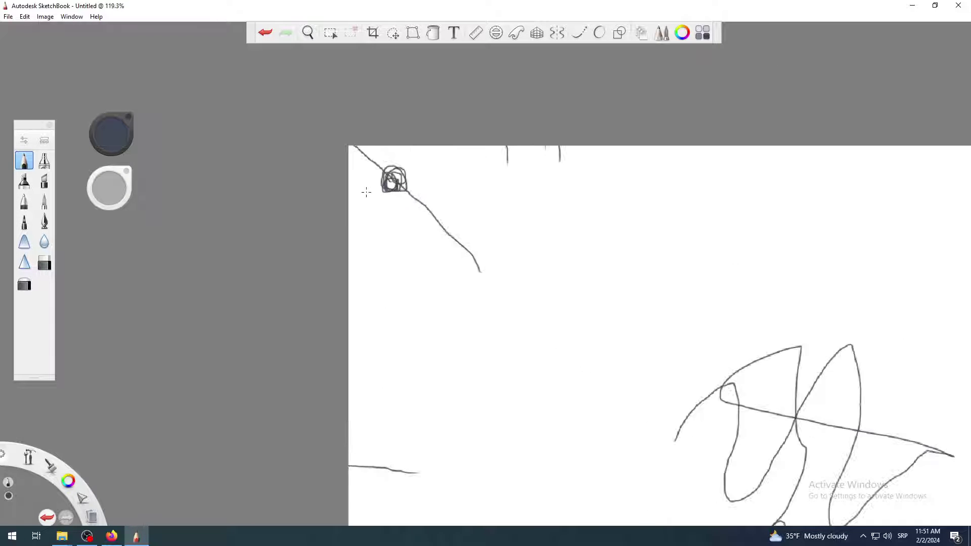
{"action": "scroll", "coordinate": [405, 176], "scroll_direction": "down", "scroll_amount": 16}
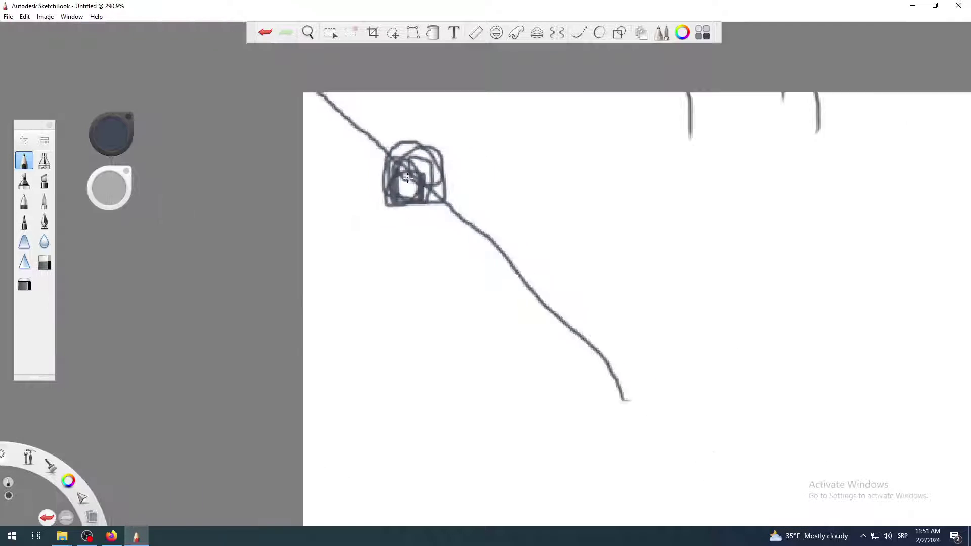
{"action": "scroll", "coordinate": [892, 217], "scroll_direction": "up", "scroll_amount": 14}
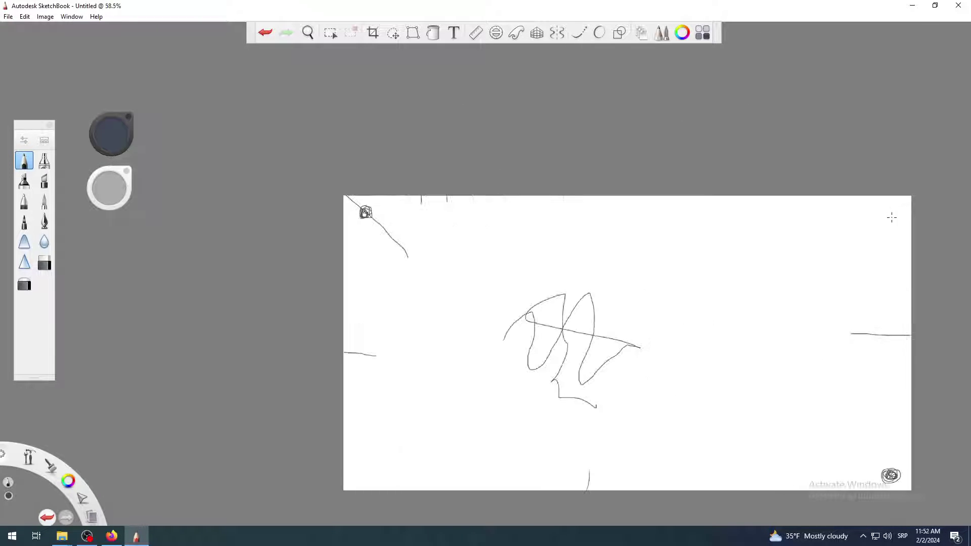
{"action": "scroll", "coordinate": [909, 164], "scroll_direction": "down", "scroll_amount": 13}
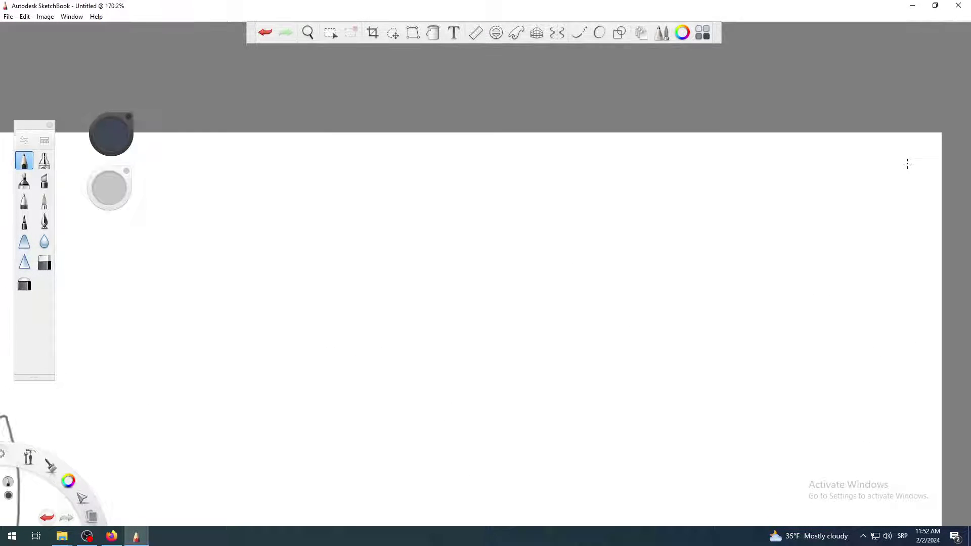
{"action": "scroll", "coordinate": [436, 394], "scroll_direction": "up", "scroll_amount": 11}
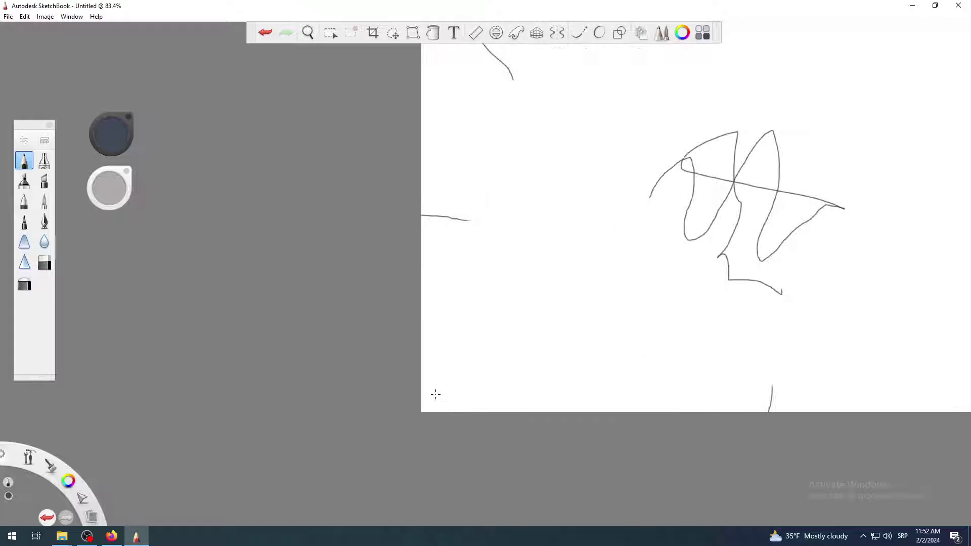
{"action": "scroll", "coordinate": [436, 394], "scroll_direction": "down", "scroll_amount": 10}
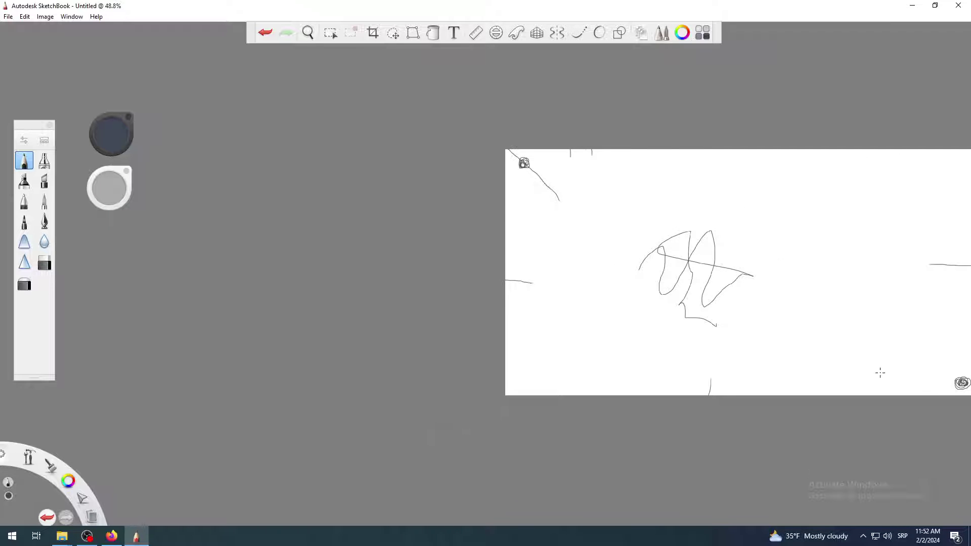
{"action": "scroll", "coordinate": [940, 390], "scroll_direction": "up", "scroll_amount": 11}
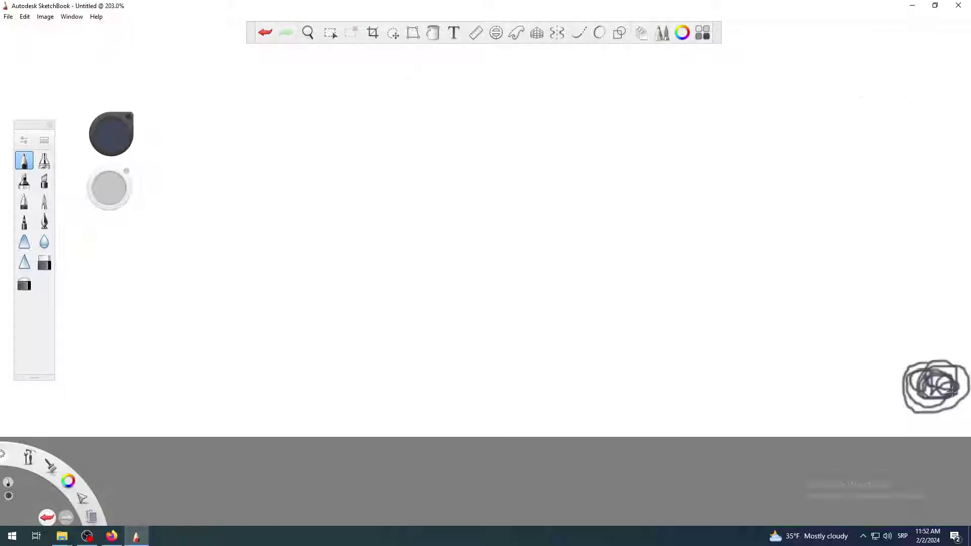
{"action": "scroll", "coordinate": [932, 383], "scroll_direction": "down", "scroll_amount": 7}
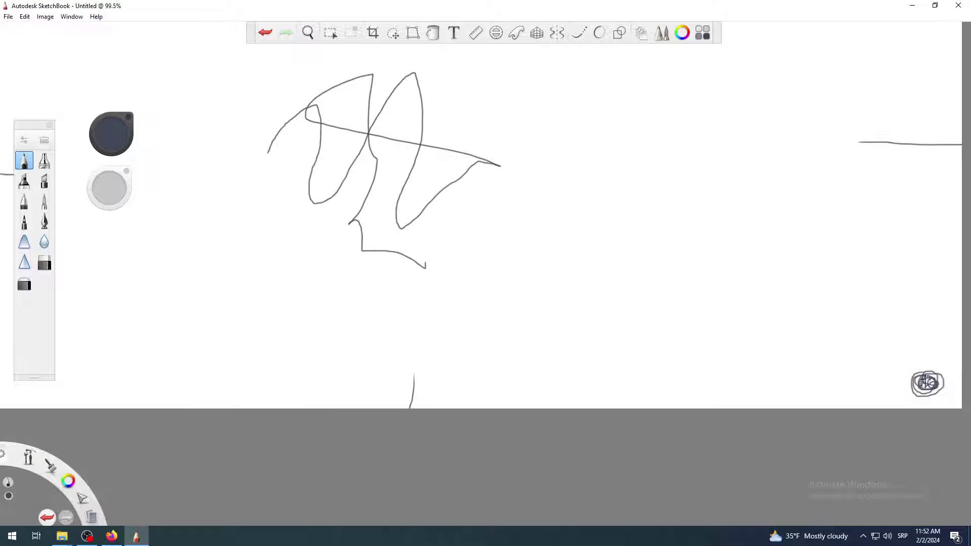
{"action": "scroll", "coordinate": [919, 372], "scroll_direction": "up", "scroll_amount": 1}
{"action": "scroll", "coordinate": [441, 288], "scroll_direction": "down", "scroll_amount": 2}
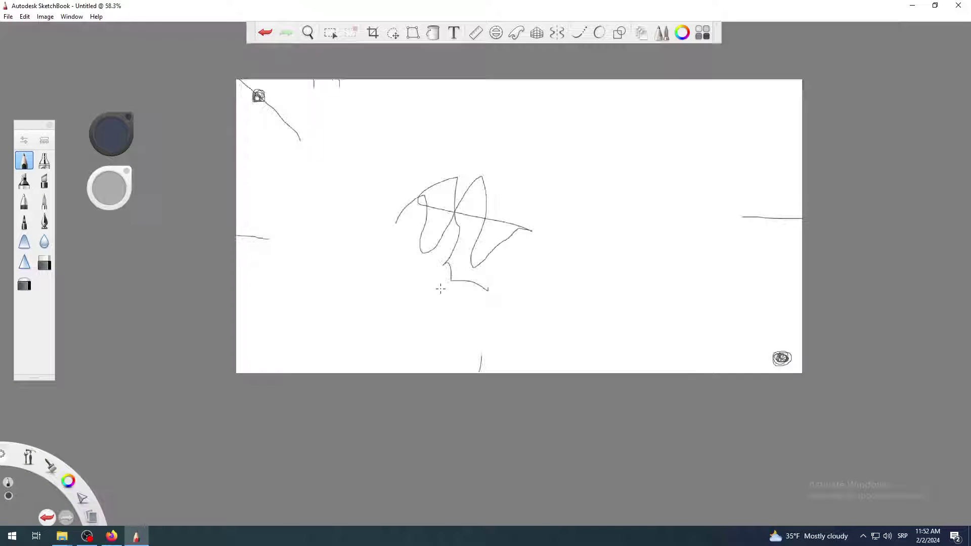
{"action": "scroll", "coordinate": [459, 219], "scroll_direction": "up", "scroll_amount": 5}
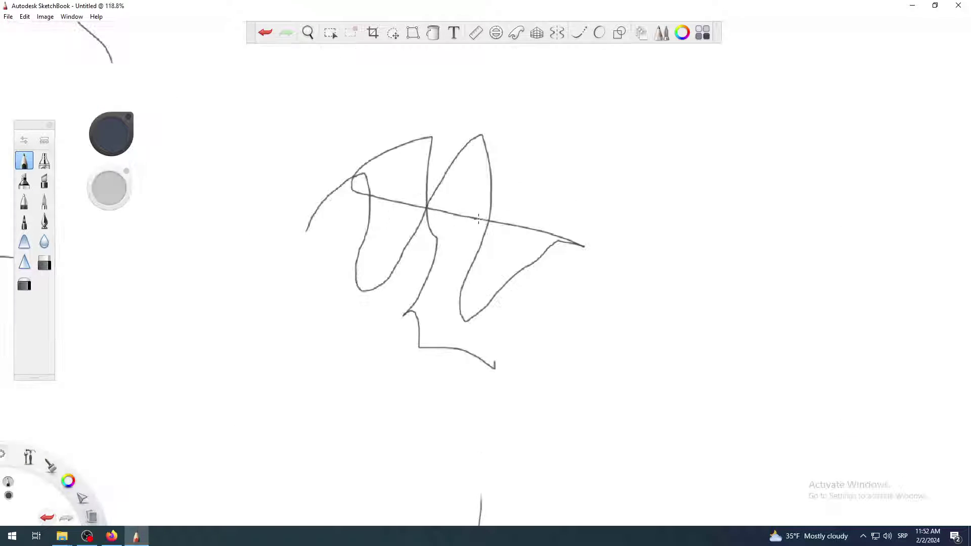
{"action": "scroll", "coordinate": [458, 219], "scroll_direction": "up", "scroll_amount": 5}
{"action": "scroll", "coordinate": [459, 219], "scroll_direction": "down", "scroll_amount": 10}
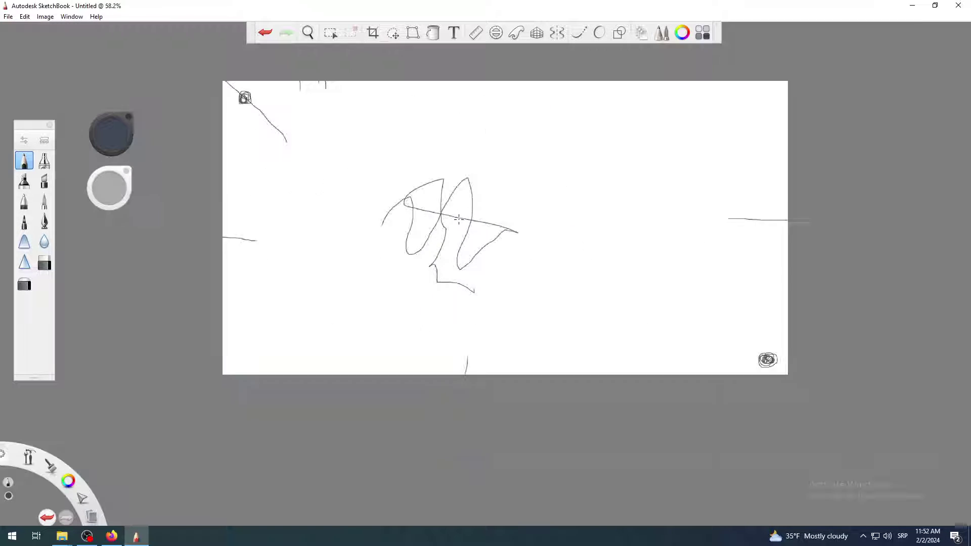
{"action": "scroll", "coordinate": [459, 219], "scroll_direction": "up", "scroll_amount": 2}
{"action": "scroll", "coordinate": [459, 219], "scroll_direction": "down", "scroll_amount": 1}
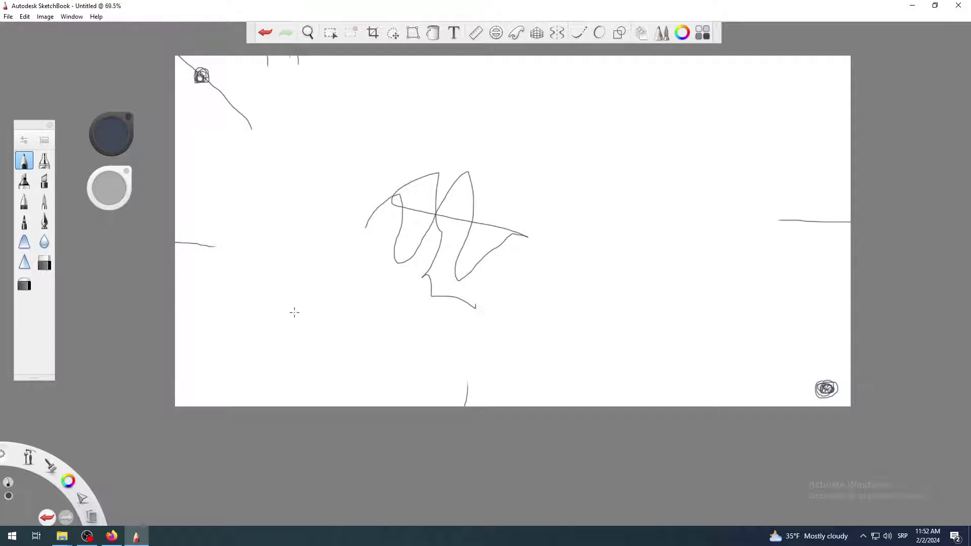
{"action": "scroll", "coordinate": [334, 296], "scroll_direction": "down", "scroll_amount": 1}
{"action": "scroll", "coordinate": [350, 279], "scroll_direction": "up", "scroll_amount": 1}
{"action": "scroll", "coordinate": [414, 200], "scroll_direction": "up", "scroll_amount": 1}
{"action": "scroll", "coordinate": [414, 200], "scroll_direction": "down", "scroll_amount": 1}
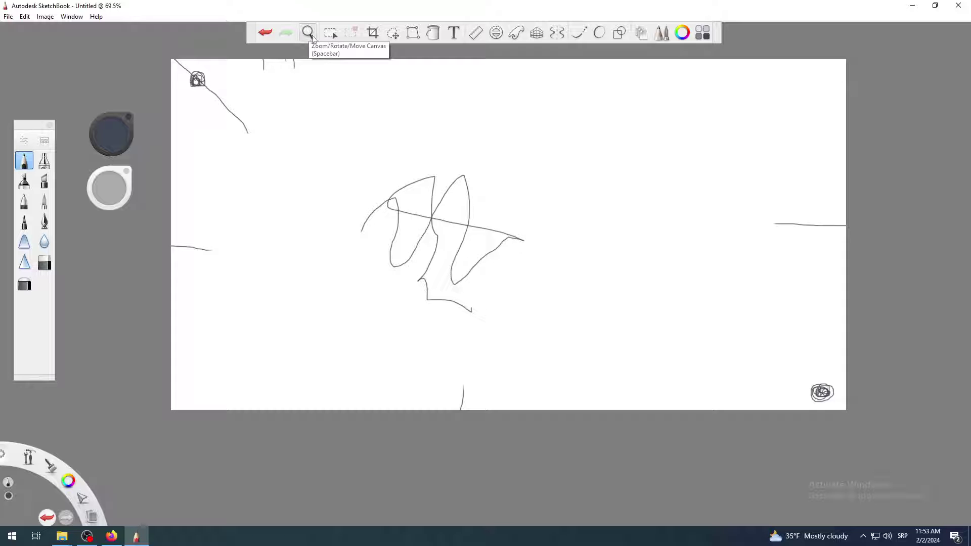
{"action": "left_click", "coordinate": [310, 35]}
{"action": "mouse_move", "coordinate": [313, 37]}
{"action": "left_mouse_down"}
{"action": "mouse_move", "coordinate": [397, 204]}
{"action": "mouse_move", "coordinate": [580, 293]}
{"action": "mouse_move", "coordinate": [659, 252]}
{"action": "mouse_move", "coordinate": [422, 74]}
{"action": "mouse_move", "coordinate": [331, 37]}
{"action": "left_mouse_up"}
{"action": "left_click", "coordinate": [307, 35]}
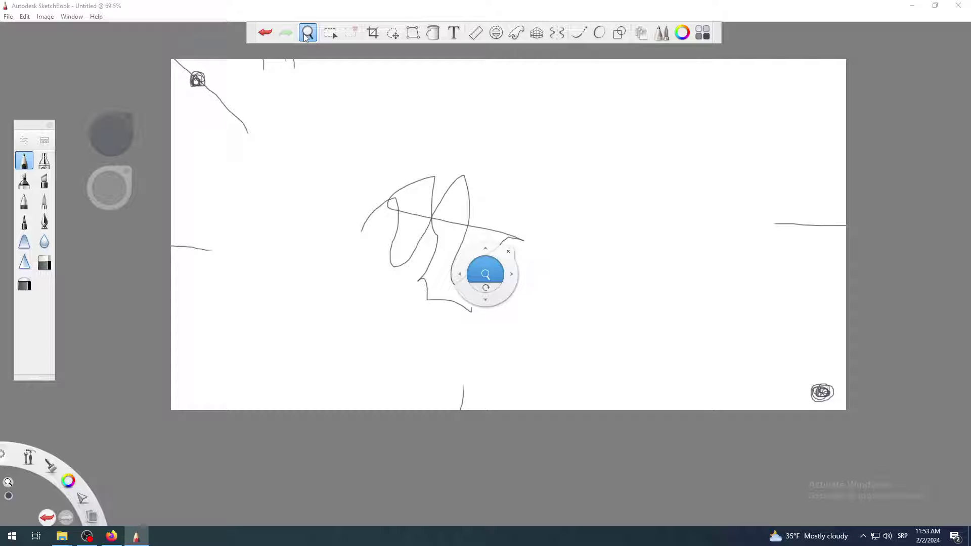
{"action": "left_click", "coordinate": [307, 34]}
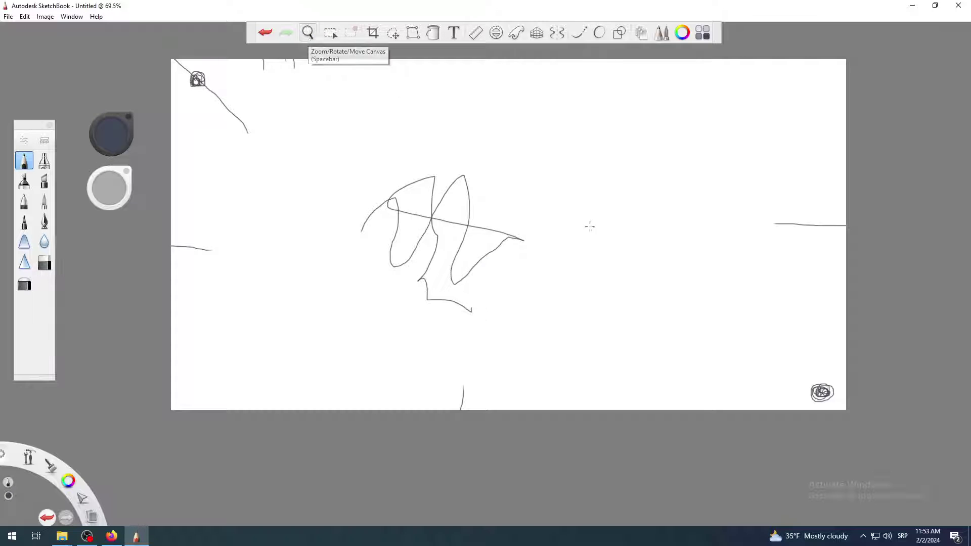
{"action": "key", "text": "space"}
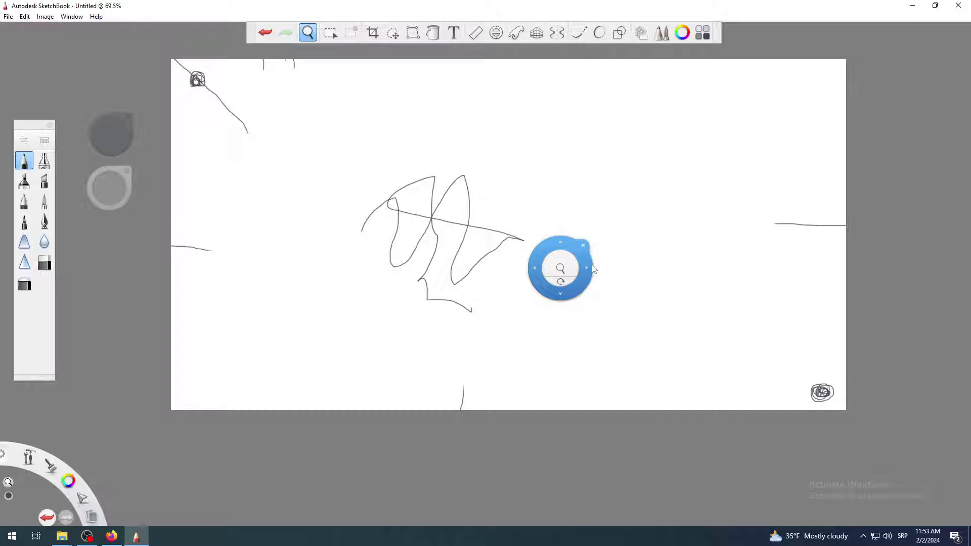
{"action": "left_click", "coordinate": [591, 266]}
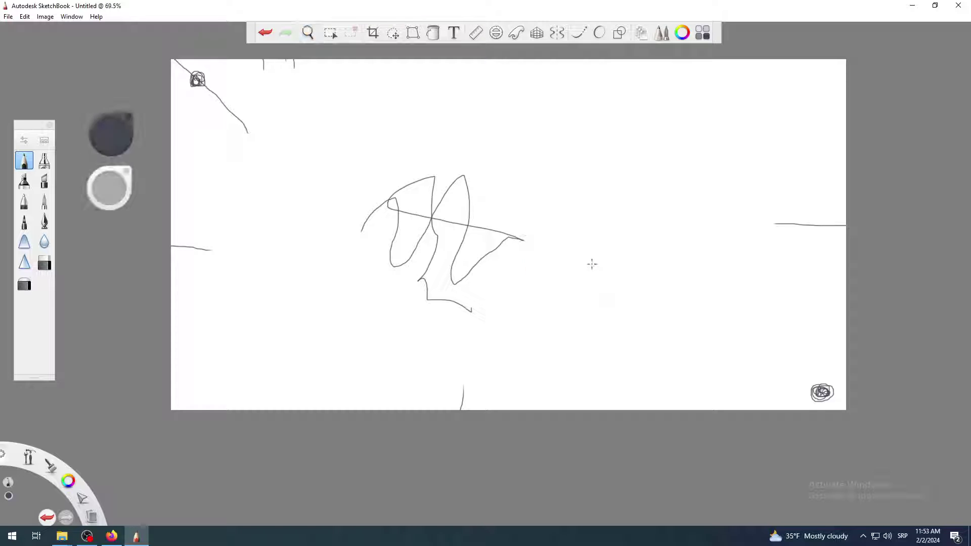
{"action": "left_click", "coordinate": [308, 33]}
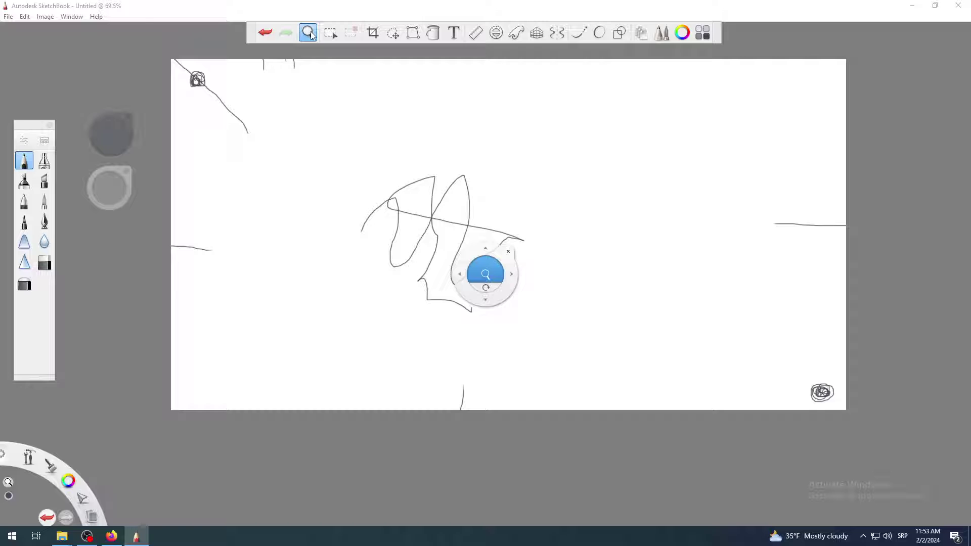
{"action": "mouse_move", "coordinate": [480, 310]}
{"action": "left_mouse_down"}
{"action": "mouse_move", "coordinate": [297, 190]}
{"action": "mouse_move", "coordinate": [304, 268]}
{"action": "mouse_move", "coordinate": [354, 334]}
{"action": "mouse_move", "coordinate": [396, 348]}
{"action": "mouse_move", "coordinate": [411, 221]}
{"action": "left_mouse_up"}
{"action": "left_click", "coordinate": [441, 225]}
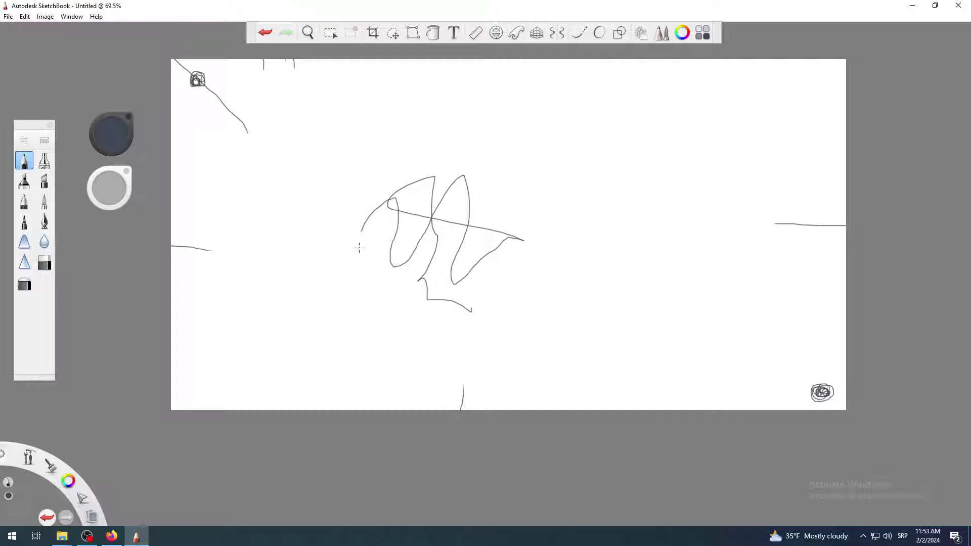
{"action": "key", "text": "space"}
{"action": "key", "text": "space"}
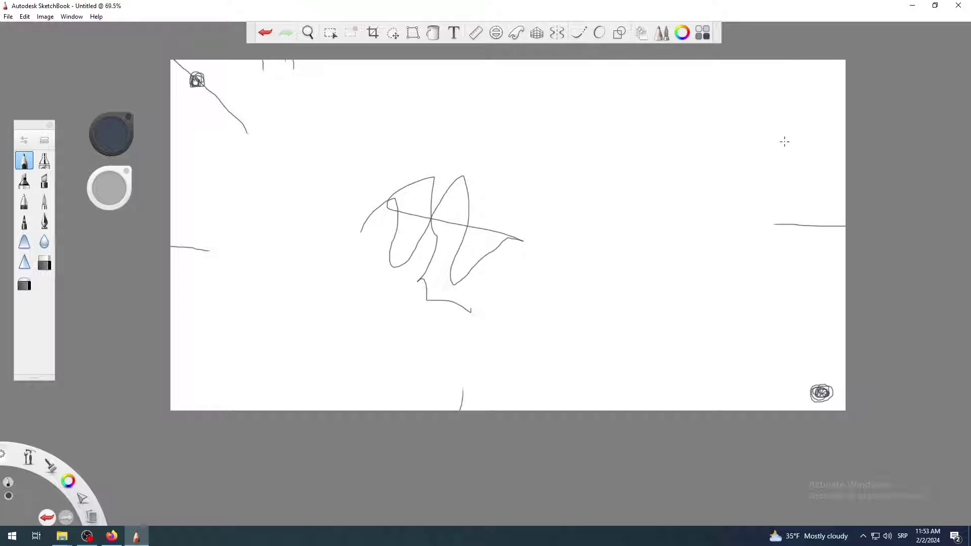
{"action": "key", "text": "space"}
{"action": "key", "text": "space"}
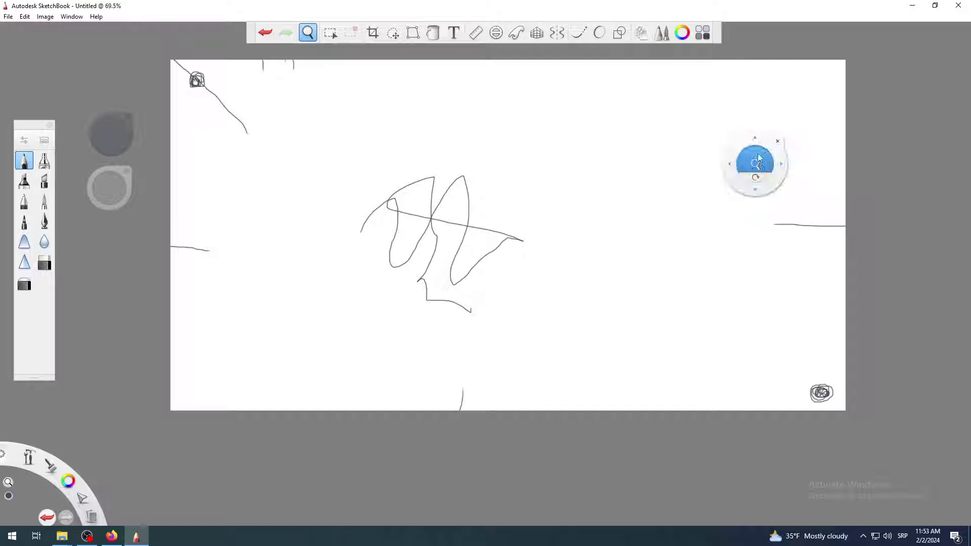
{"action": "key", "text": "space"}
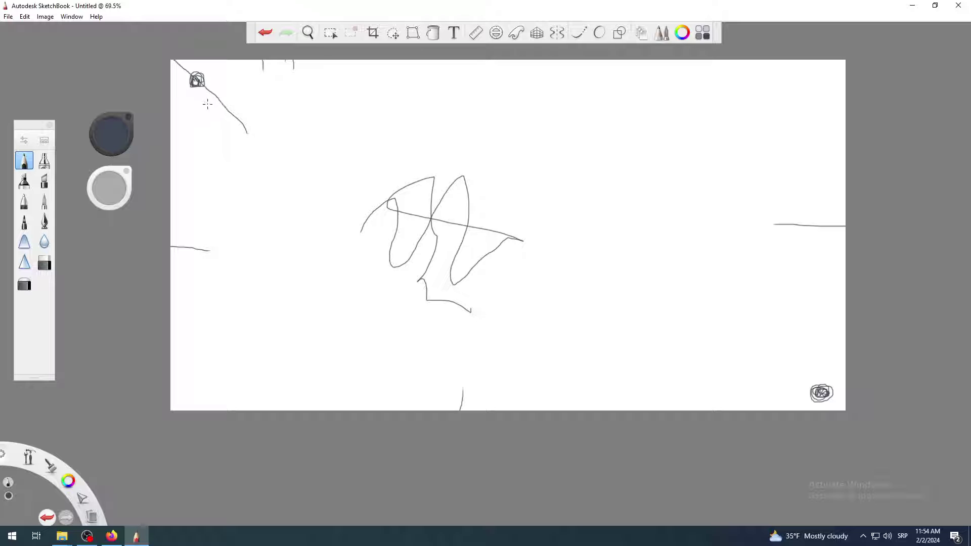
{"action": "key", "text": "space"}
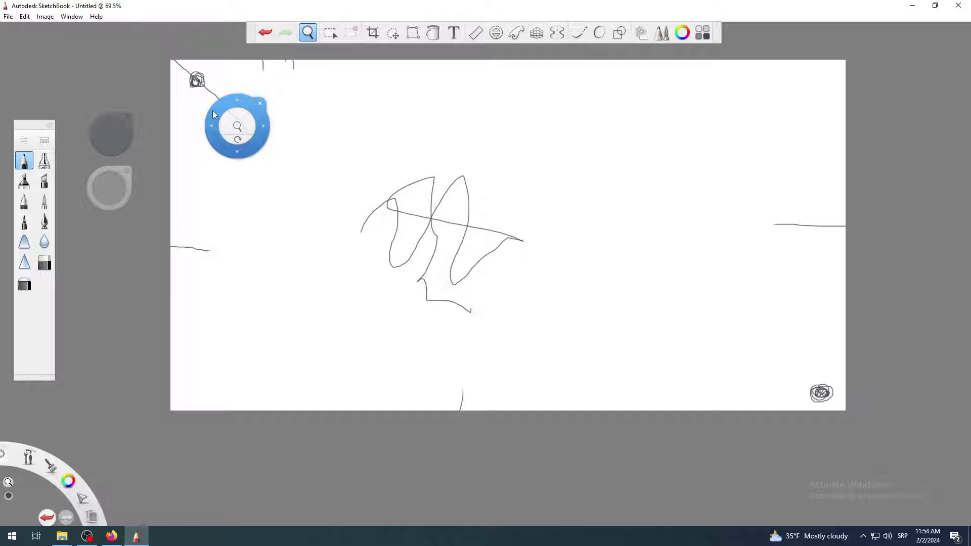
{"action": "key", "text": "space"}
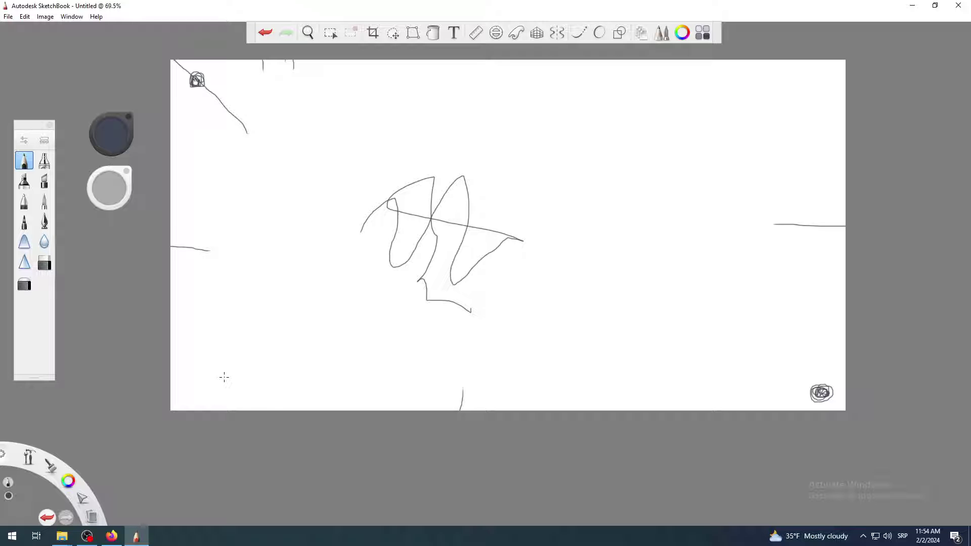
{"action": "key", "text": "space"}
{"action": "key", "text": "space"}
{"action": "key", "text": "space"}
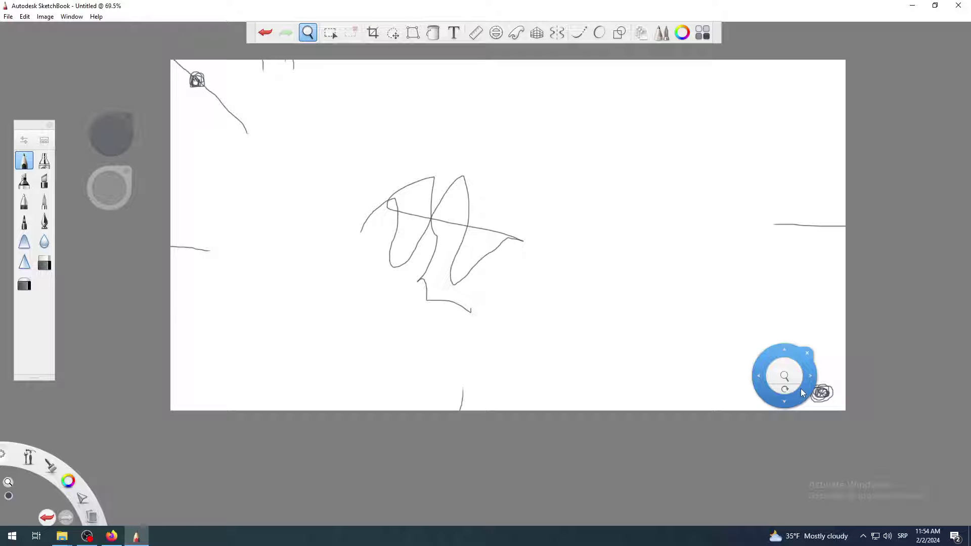
{"action": "key", "text": "space"}
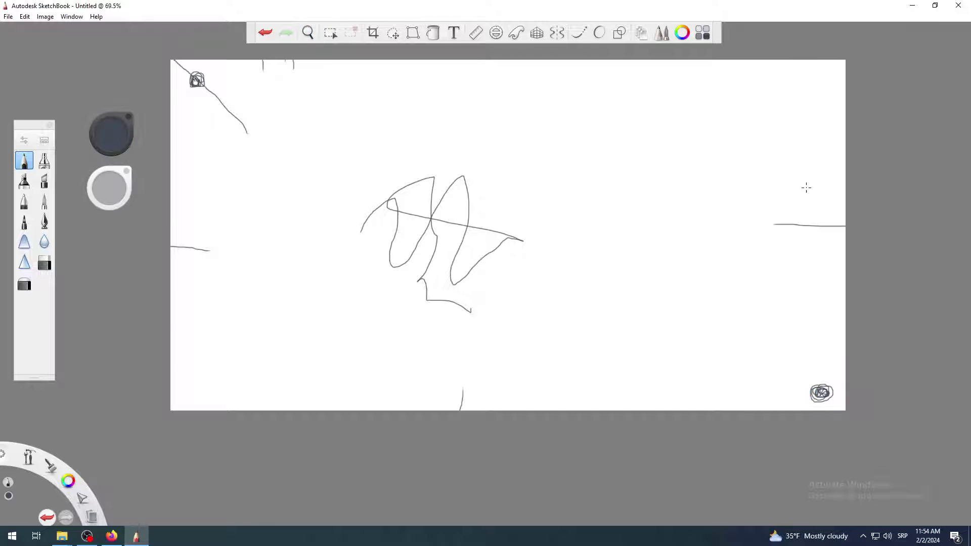
{"action": "key", "text": "space"}
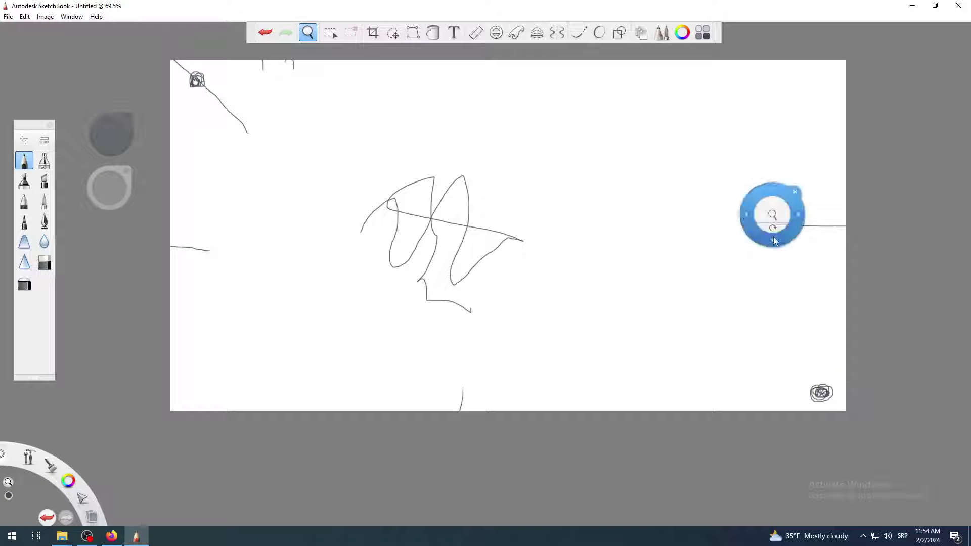
{"action": "left_click_drag", "start_coordinate": [774, 238], "coordinate": [795, 141]}
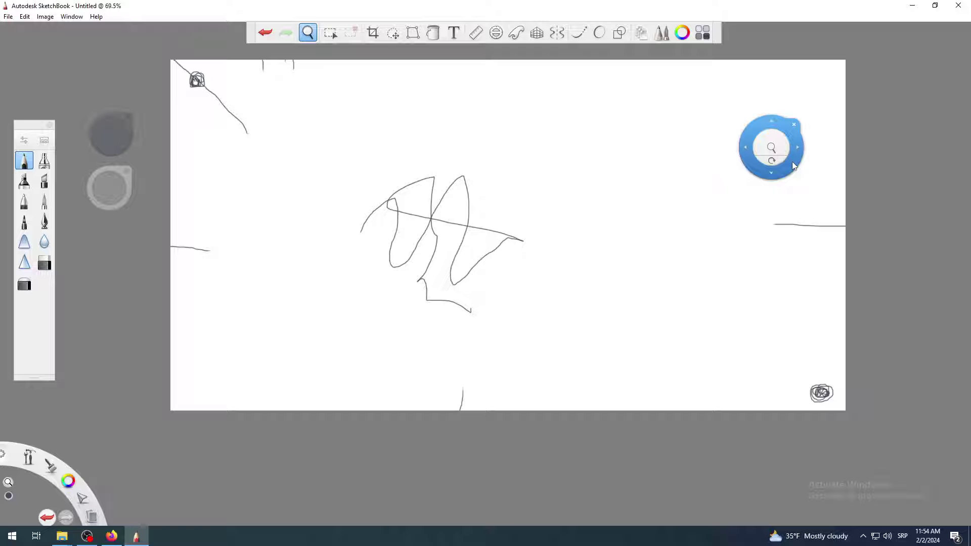
{"action": "left_click_drag", "start_coordinate": [792, 162], "coordinate": [815, 177]}
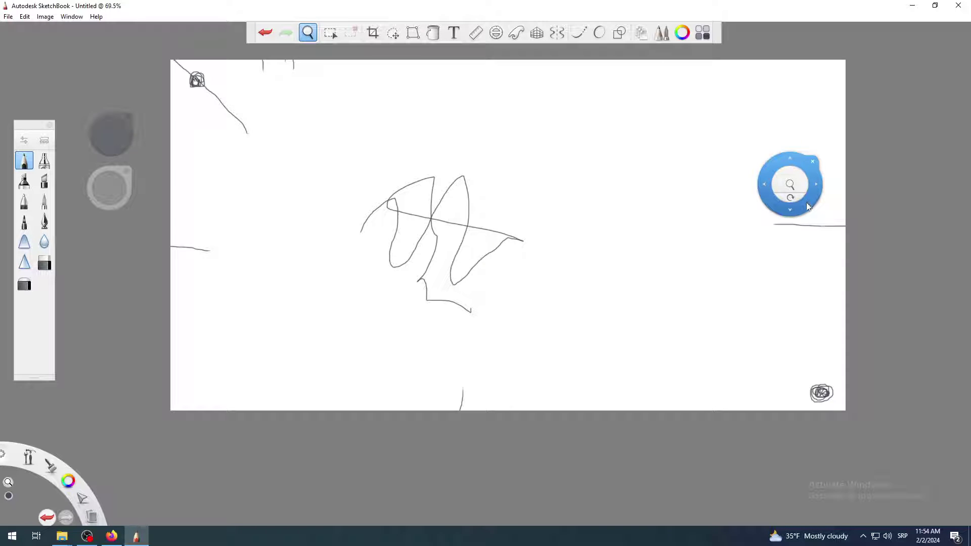
{"action": "left_click_drag", "start_coordinate": [810, 210], "coordinate": [816, 105]}
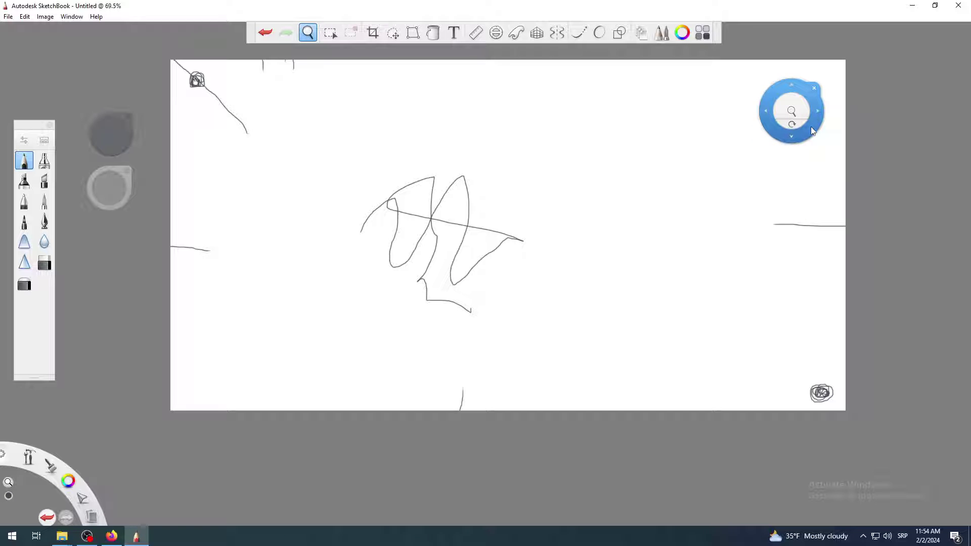
{"action": "left_click", "coordinate": [739, 163]}
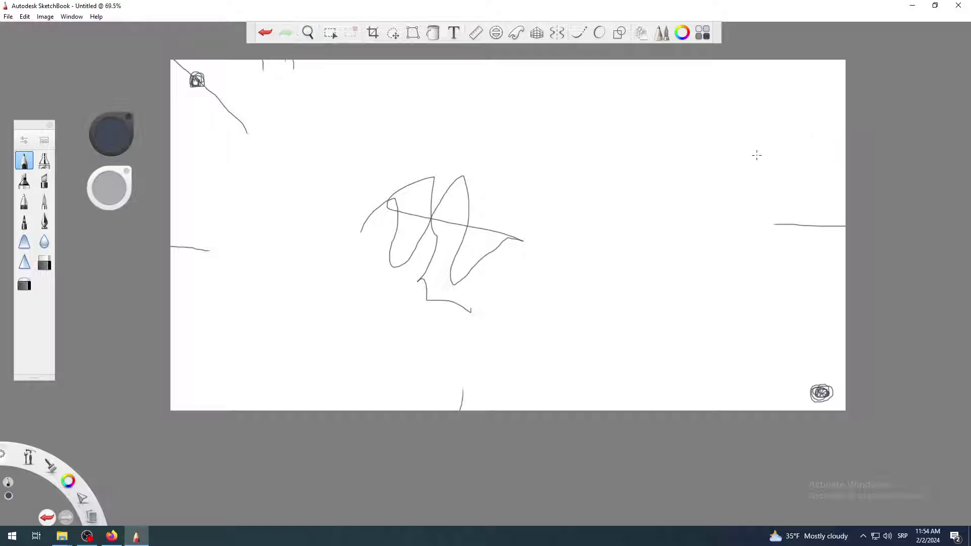
{"action": "key", "text": "space"}
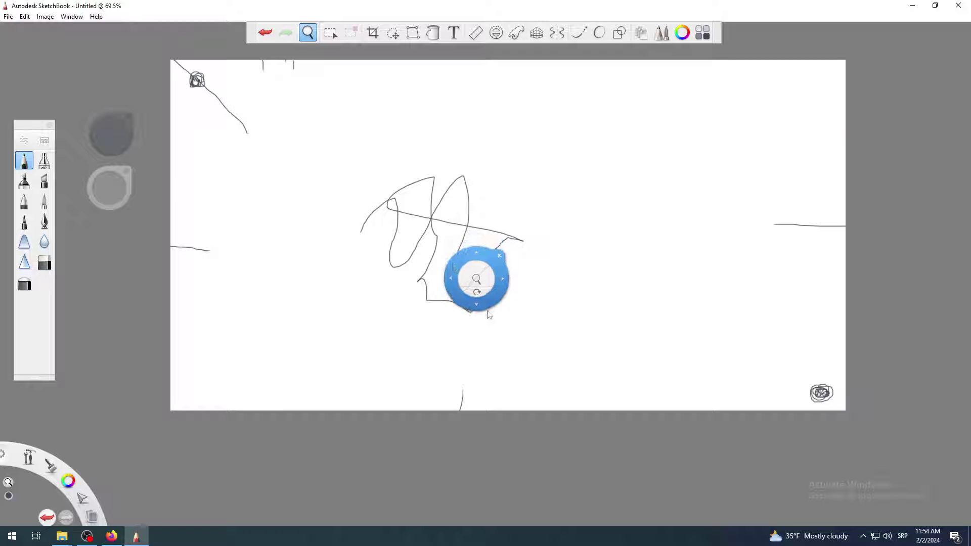
{"action": "key", "text": "space"}
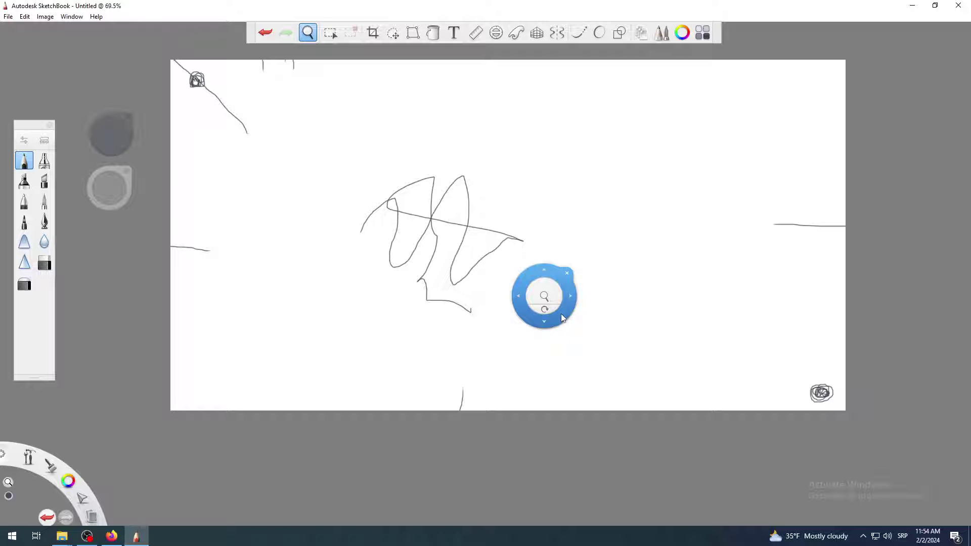
{"action": "key", "text": "space"}
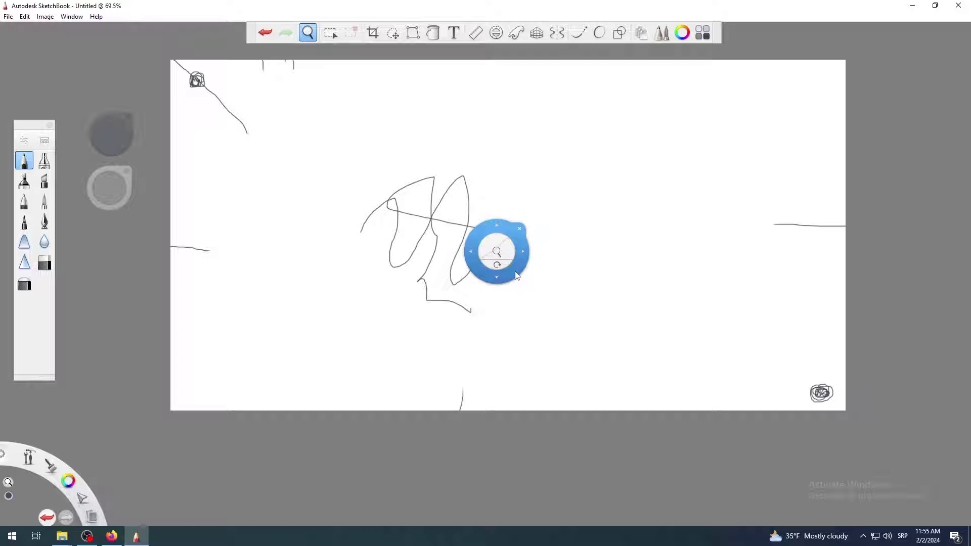
{"action": "left_click_drag", "start_coordinate": [517, 276], "coordinate": [749, 286]}
{"action": "left_click", "coordinate": [747, 285]}
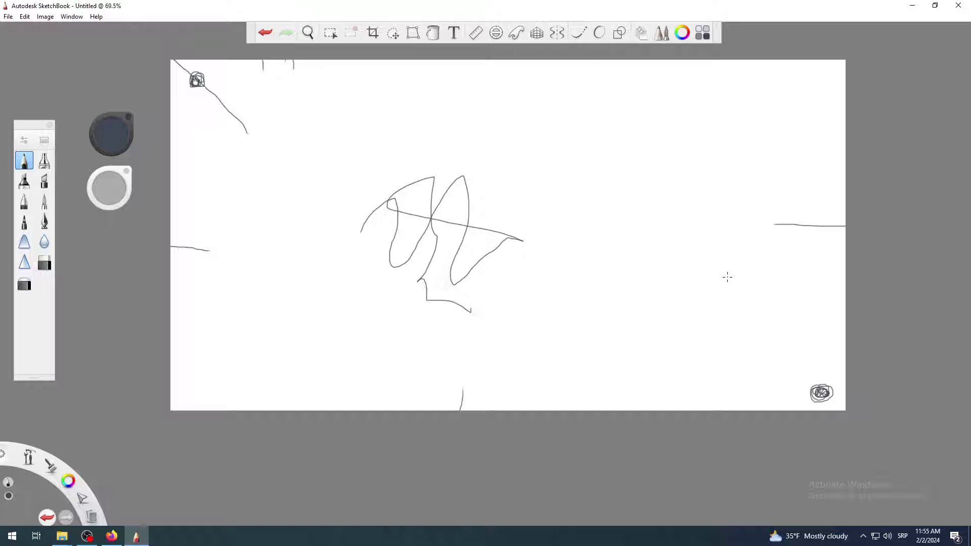
{"action": "scroll", "coordinate": [564, 199], "scroll_direction": "up", "scroll_amount": 2}
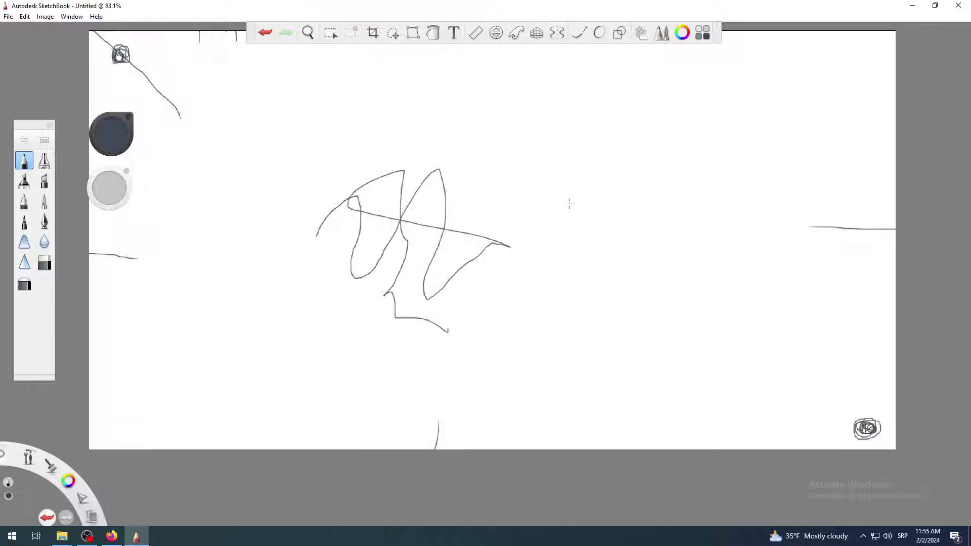
{"action": "scroll", "coordinate": [543, 187], "scroll_direction": "down", "scroll_amount": 3}
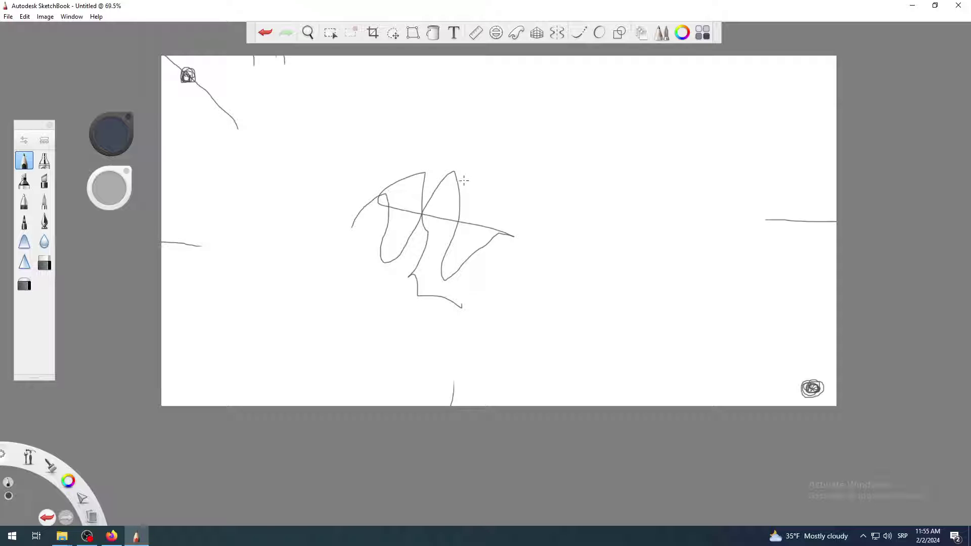
{"action": "key", "text": "space"}
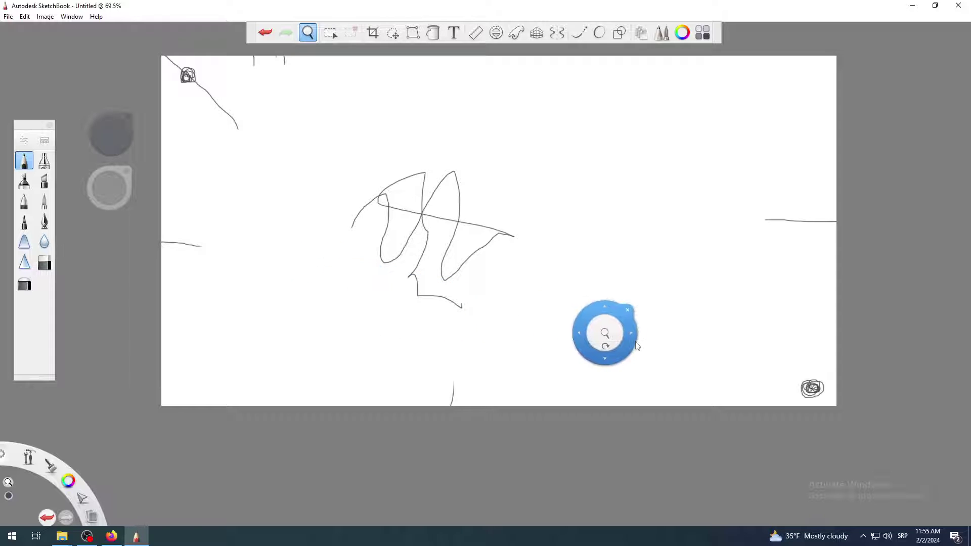
{"action": "key", "text": "space"}
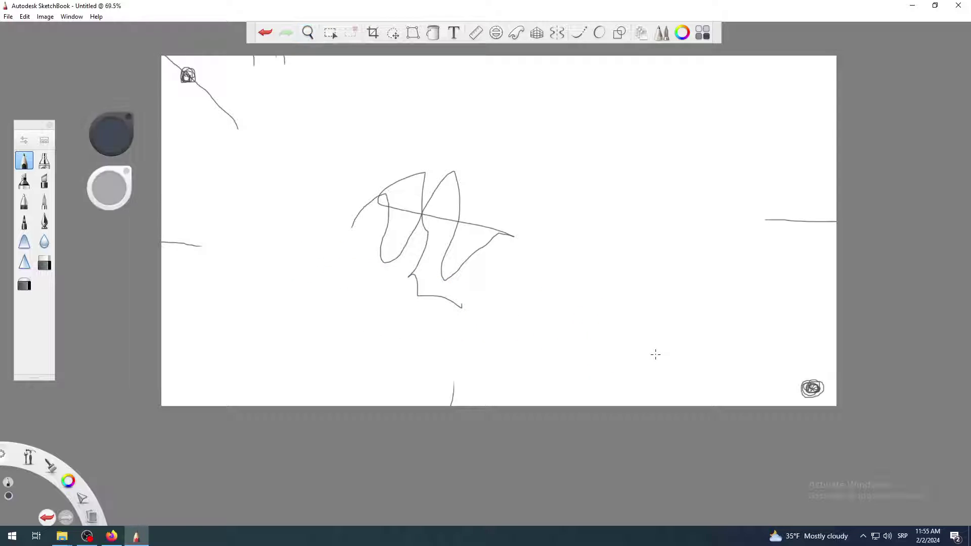
{"action": "key", "text": "space"}
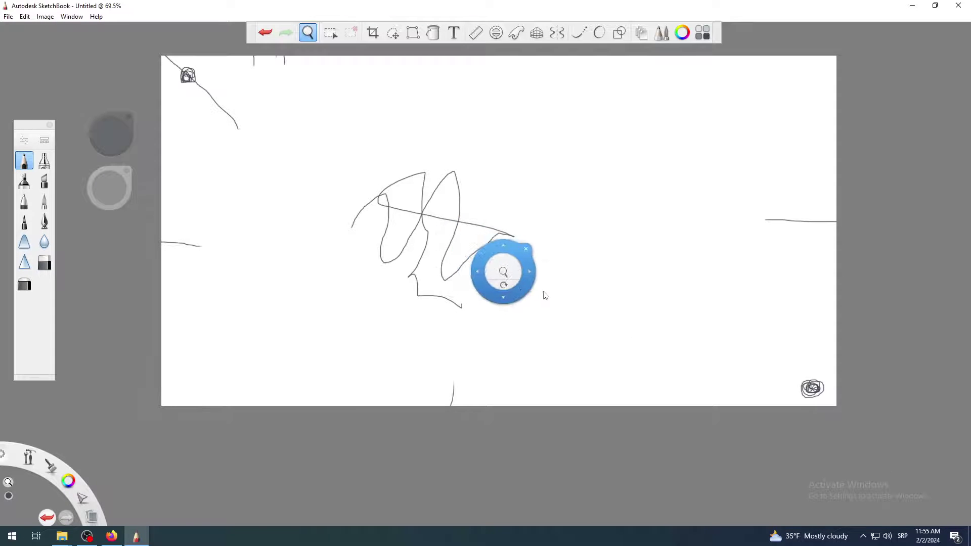
{"action": "key", "text": "space"}
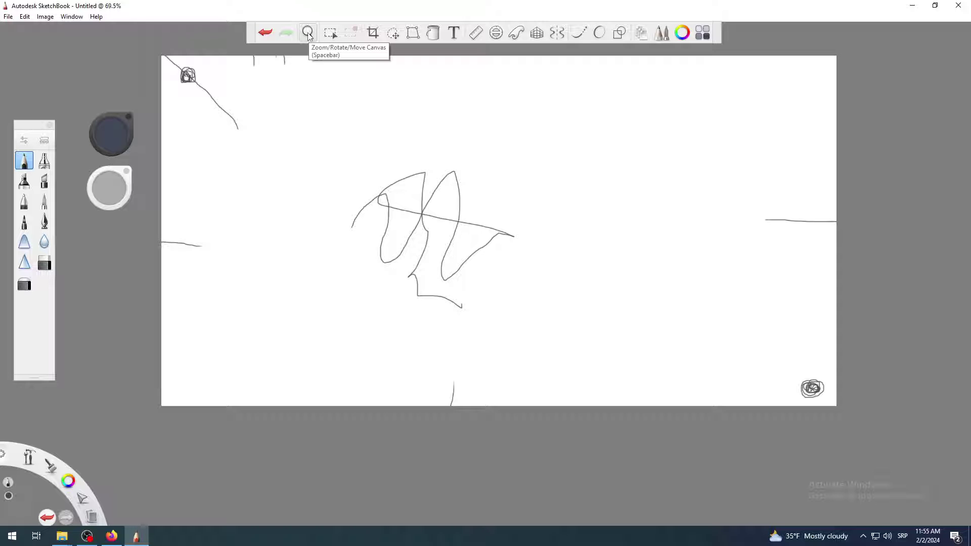
{"action": "scroll", "coordinate": [432, 120], "scroll_direction": "down", "scroll_amount": 5}
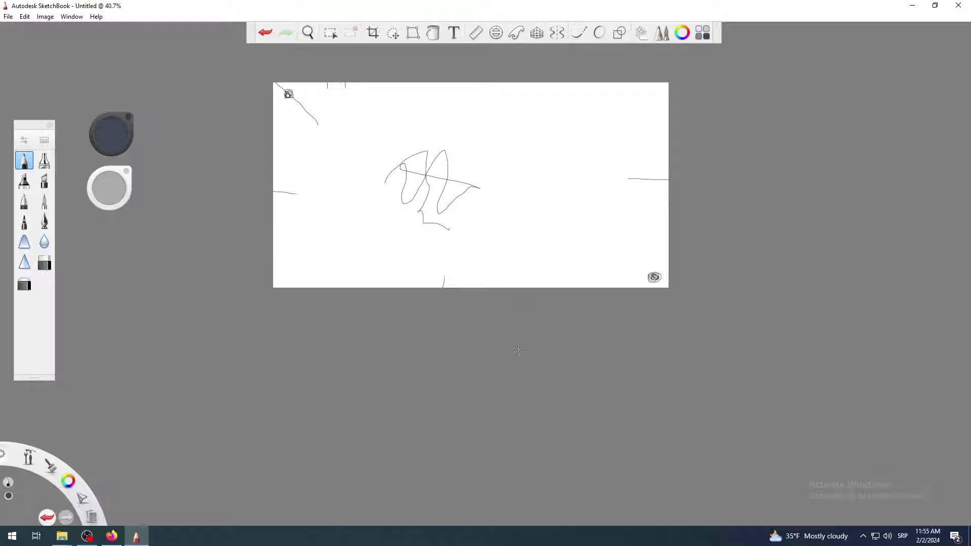
{"action": "key", "text": "space"}
{"action": "left_click_drag", "start_coordinate": [515, 387], "coordinate": [354, 520]}
{"action": "left_click", "coordinate": [470, 373]}
{"action": "left_click", "coordinate": [545, 397]}
{"action": "left_click_drag", "start_coordinate": [512, 381], "coordinate": [401, 236]}
{"action": "left_click", "coordinate": [515, 210]}
{"action": "key", "text": "space"}
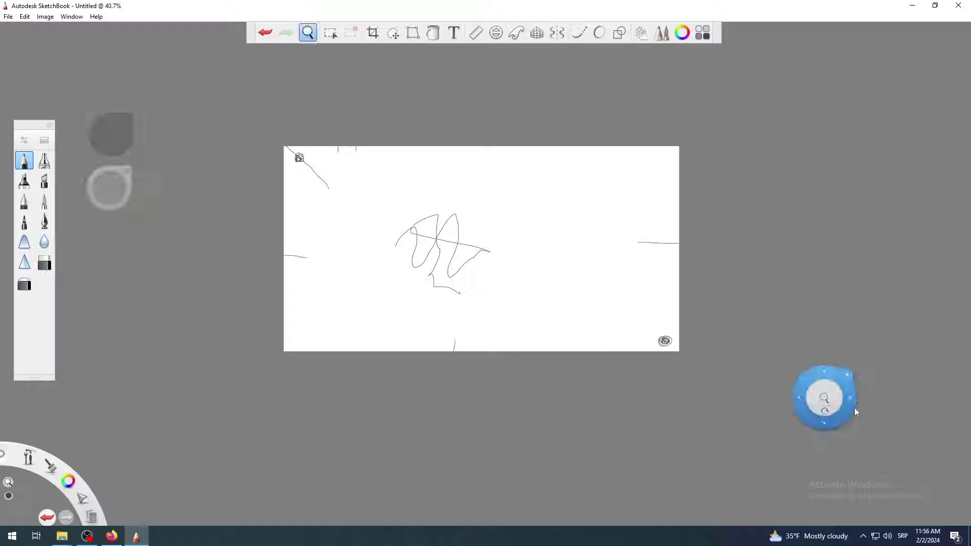
{"action": "mouse_move", "coordinate": [824, 370]}
{"action": "left_mouse_down"}
{"action": "mouse_move", "coordinate": [819, 273]}
{"action": "mouse_move", "coordinate": [804, 431]}
{"action": "mouse_move", "coordinate": [946, 429]}
{"action": "mouse_move", "coordinate": [697, 419]}
{"action": "mouse_move", "coordinate": [837, 273]}
{"action": "mouse_move", "coordinate": [830, 417]}
{"action": "mouse_move", "coordinate": [746, 388]}
{"action": "mouse_move", "coordinate": [826, 430]}
{"action": "mouse_move", "coordinate": [729, 381]}
{"action": "mouse_move", "coordinate": [821, 429]}
{"action": "left_mouse_up"}
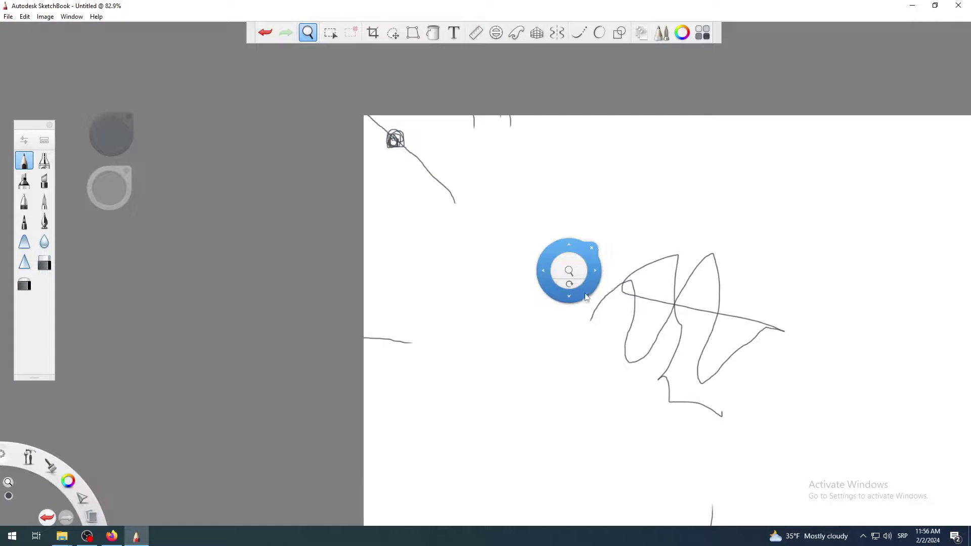
- Bring the blank area into view and draw a small circle and two curved strokes right of the scribble
{"action": "left_click_drag", "start_coordinate": [598, 272], "coordinate": [173, 252]}
{"action": "scroll", "coordinate": [538, 319], "scroll_direction": "up", "scroll_amount": 3}
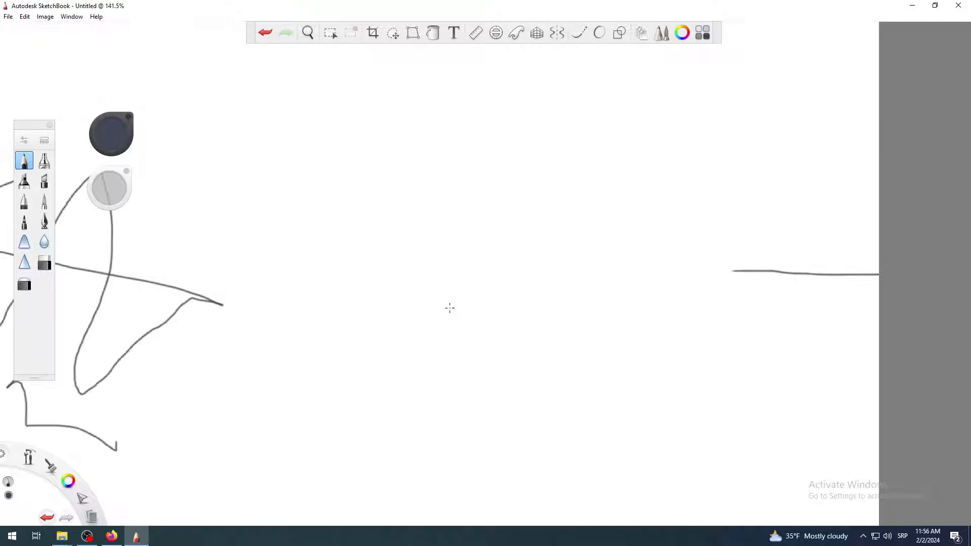
{"action": "mouse_move", "coordinate": [470, 251]}
{"action": "left_mouse_down"}
{"action": "mouse_move", "coordinate": [464, 292]}
{"action": "mouse_move", "coordinate": [500, 264]}
{"action": "mouse_move", "coordinate": [458, 257]}
{"action": "mouse_move", "coordinate": [536, 234]}
{"action": "mouse_move", "coordinate": [532, 272]}
{"action": "left_mouse_up"}
{"action": "mouse_move", "coordinate": [563, 227]}
{"action": "left_mouse_down"}
{"action": "mouse_move", "coordinate": [602, 256]}
{"action": "mouse_move", "coordinate": [591, 252]}
{"action": "left_mouse_up"}
- Zoom back out and pan the canvas right and down to see the whole page
{"action": "key", "text": "space"}
{"action": "scroll", "coordinate": [574, 273], "scroll_direction": "down", "scroll_amount": 10}
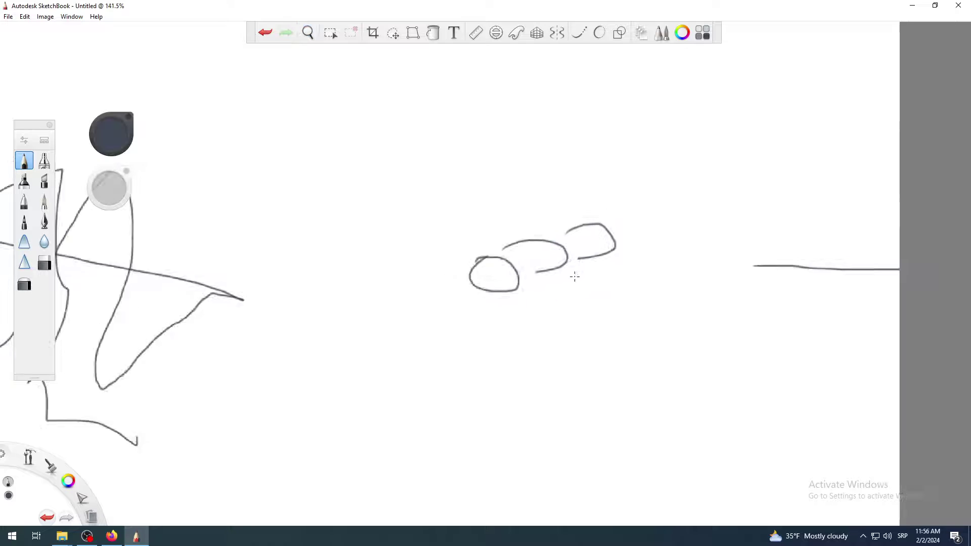
{"action": "key", "text": "space"}
{"action": "left_click_drag", "start_coordinate": [503, 283], "coordinate": [635, 334]}
{"action": "key", "text": "space"}
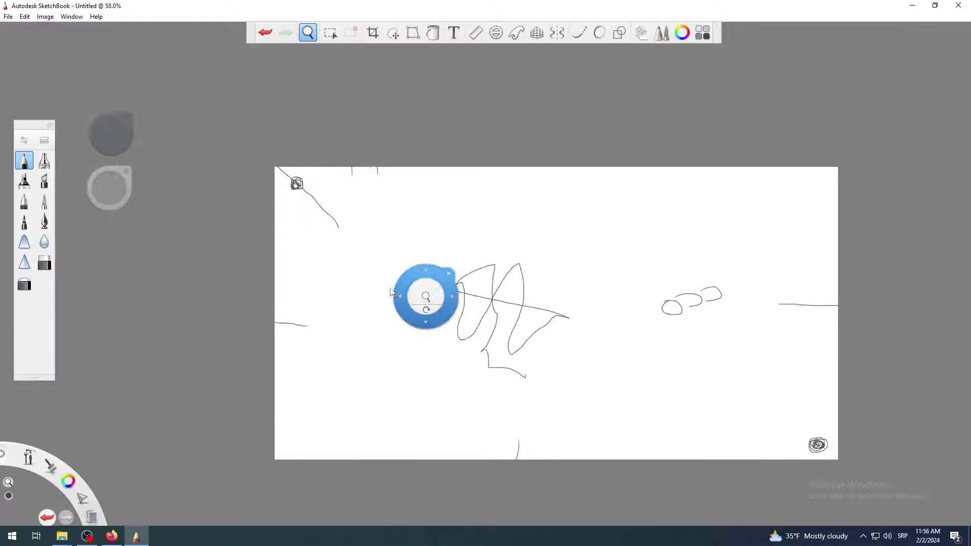
{"action": "scroll", "coordinate": [369, 286], "scroll_direction": "up", "scroll_amount": 3}
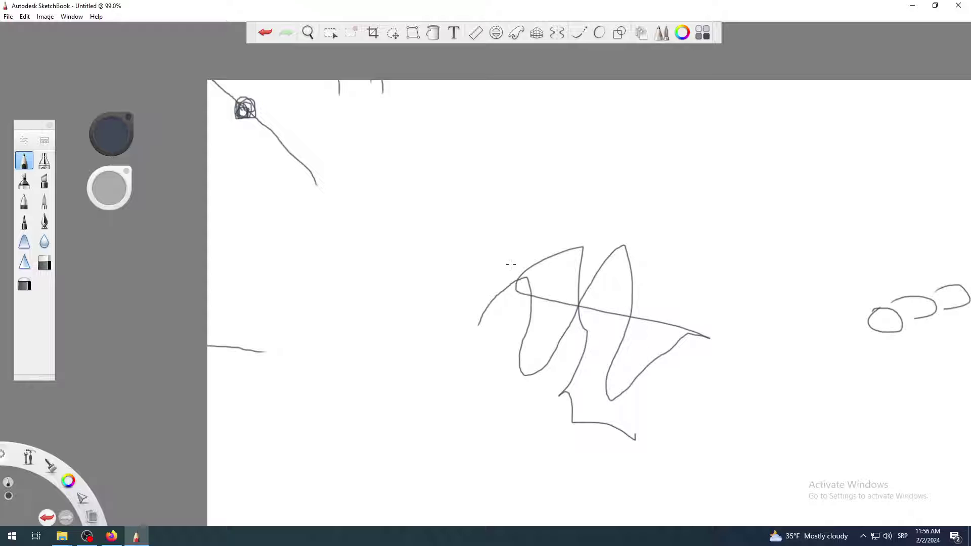
- Zoom and pan the canvas to bring more of the sketch into view
{"action": "scroll", "coordinate": [511, 264], "scroll_direction": "down", "scroll_amount": 5}
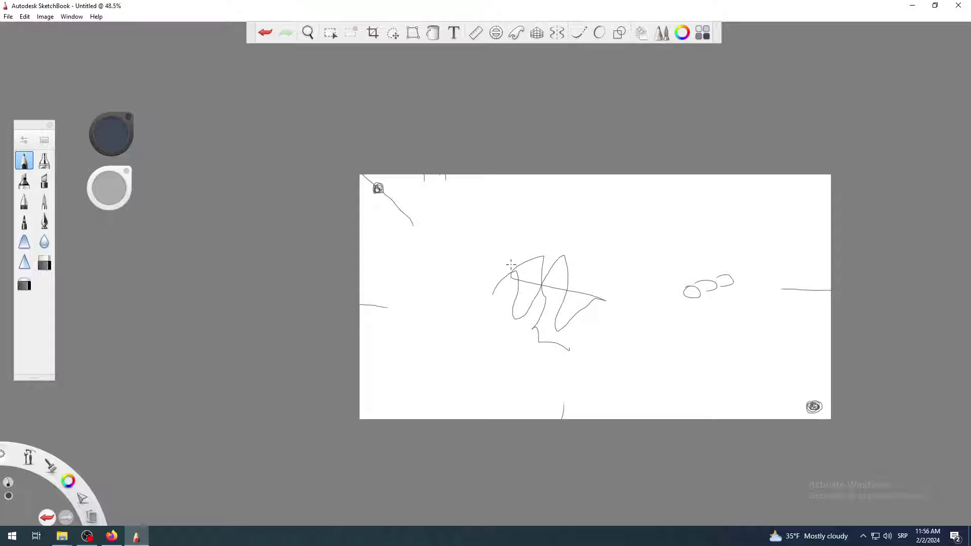
{"action": "scroll", "coordinate": [551, 295], "scroll_direction": "up", "scroll_amount": 3}
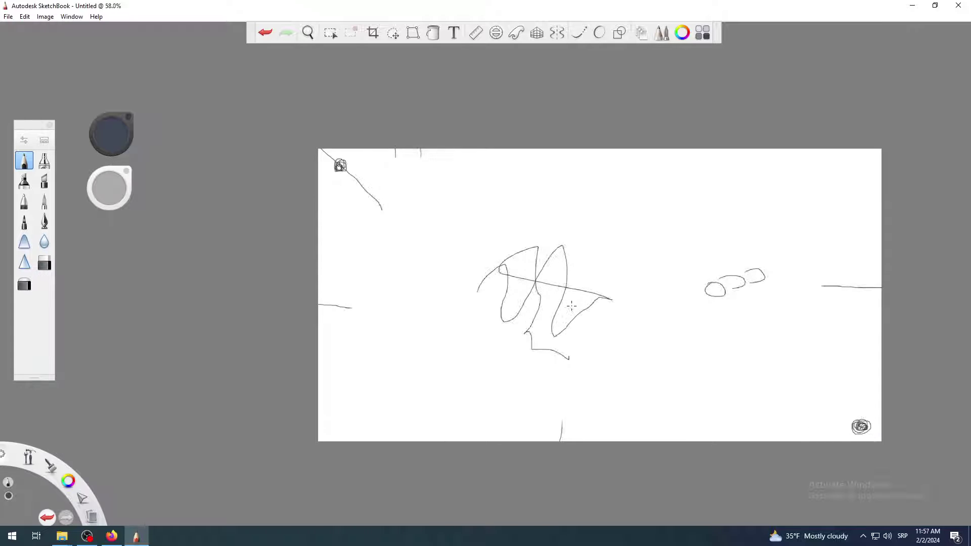
{"action": "scroll", "coordinate": [587, 305], "scroll_direction": "up", "scroll_amount": 3}
{"action": "scroll", "coordinate": [523, 275], "scroll_direction": "down", "scroll_amount": 4}
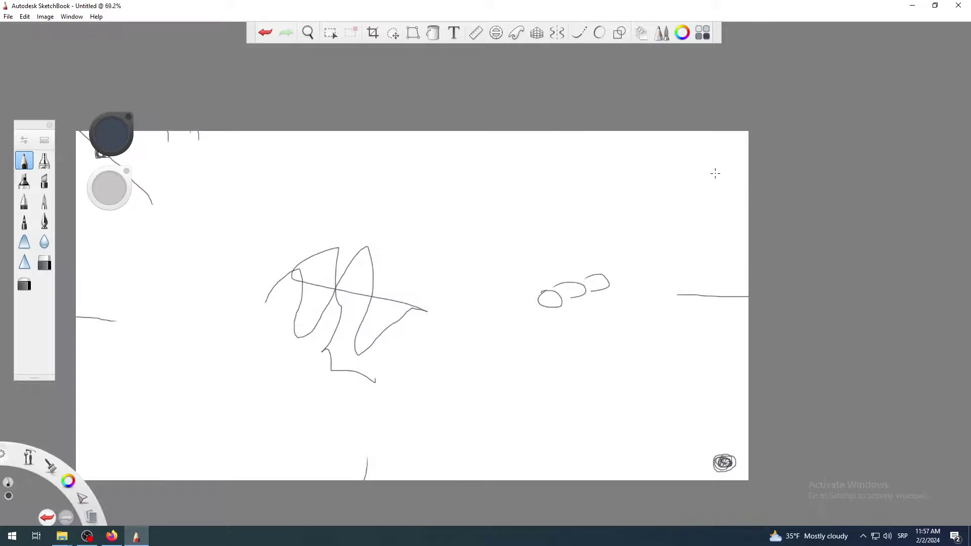
{"action": "scroll", "coordinate": [718, 169], "scroll_direction": "up", "scroll_amount": 11}
{"action": "key", "text": "space"}
{"action": "scroll", "coordinate": [676, 337], "scroll_direction": "down", "scroll_amount": 7}
{"action": "key", "text": "space"}
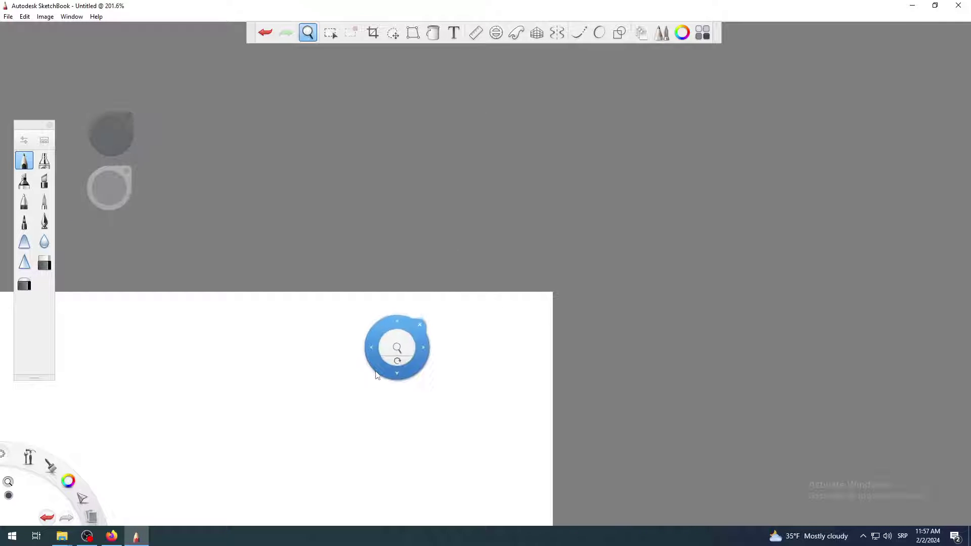
{"action": "mouse_move", "coordinate": [397, 347]}
{"action": "left_mouse_down"}
{"action": "mouse_move", "coordinate": [497, 345]}
{"action": "mouse_move", "coordinate": [878, 178]}
{"action": "left_mouse_up"}
{"action": "scroll", "coordinate": [598, 242], "scroll_direction": "down", "scroll_amount": 4}
{"action": "scroll", "coordinate": [598, 243], "scroll_direction": "down", "scroll_amount": 3}
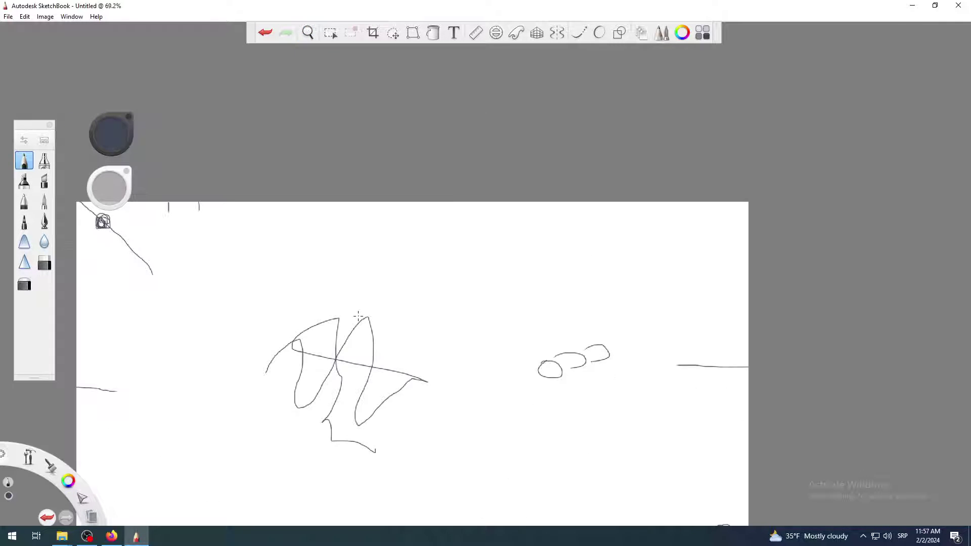
{"action": "scroll", "coordinate": [374, 354], "scroll_direction": "down", "scroll_amount": 1}
- Pan the view right and up, then rotate the canvas about 15° clockwise
{"action": "key", "text": "space"}
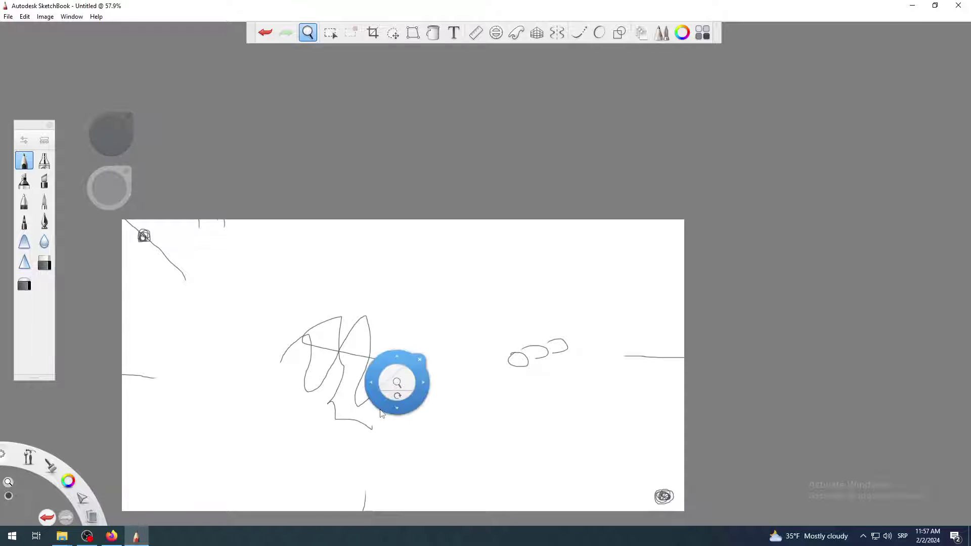
{"action": "left_click_drag", "start_coordinate": [363, 393], "coordinate": [469, 325]}
{"action": "scroll", "coordinate": [469, 325], "scroll_direction": "up", "scroll_amount": 2}
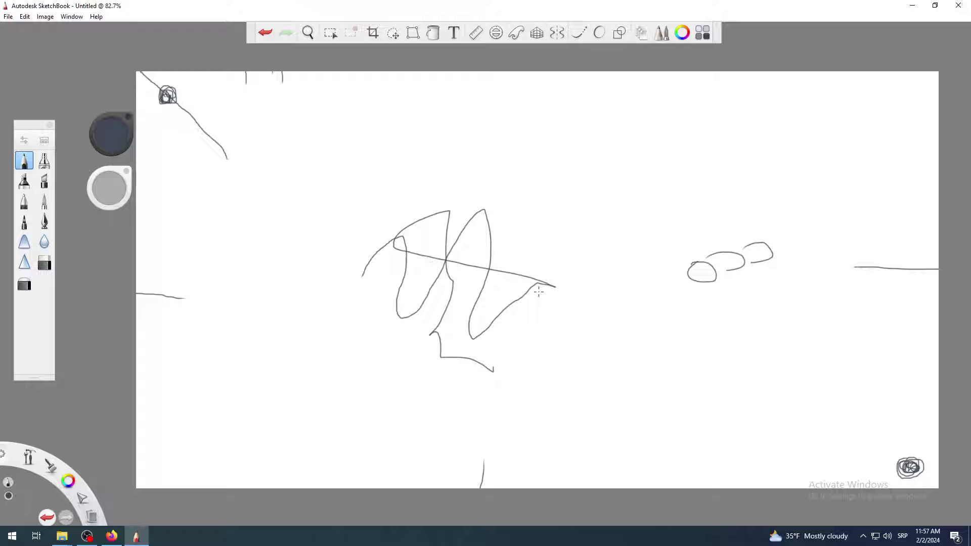
{"action": "key", "text": "space"}
{"action": "mouse_move", "coordinate": [509, 294]}
{"action": "left_mouse_down"}
{"action": "mouse_move", "coordinate": [529, 330]}
{"action": "mouse_move", "coordinate": [540, 284]}
{"action": "mouse_move", "coordinate": [563, 341]}
{"action": "mouse_move", "coordinate": [423, 319]}
{"action": "mouse_move", "coordinate": [478, 345]}
{"action": "mouse_move", "coordinate": [488, 336]}
{"action": "mouse_move", "coordinate": [489, 348]}
{"action": "mouse_move", "coordinate": [496, 304]}
{"action": "mouse_move", "coordinate": [450, 258]}
{"action": "mouse_move", "coordinate": [462, 314]}
{"action": "mouse_move", "coordinate": [501, 327]}
{"action": "left_mouse_up"}
- Rotate the canvas a further 30° clockwise, tilt it steeper, then rotate it back upright
{"action": "key", "text": "space"}
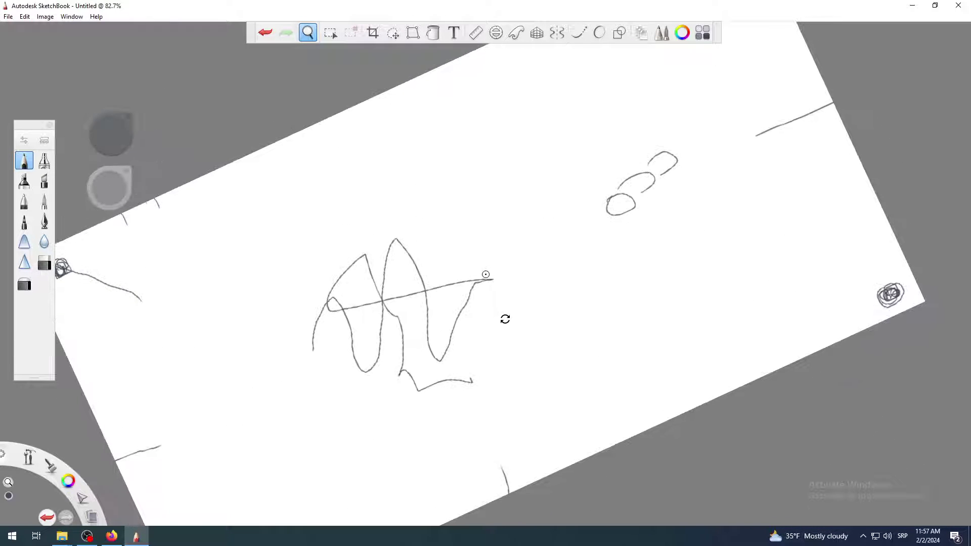
{"action": "mouse_move", "coordinate": [505, 320]}
{"action": "left_mouse_down"}
{"action": "mouse_move", "coordinate": [501, 353]}
{"action": "mouse_move", "coordinate": [475, 362]}
{"action": "mouse_move", "coordinate": [483, 349]}
{"action": "left_mouse_up"}
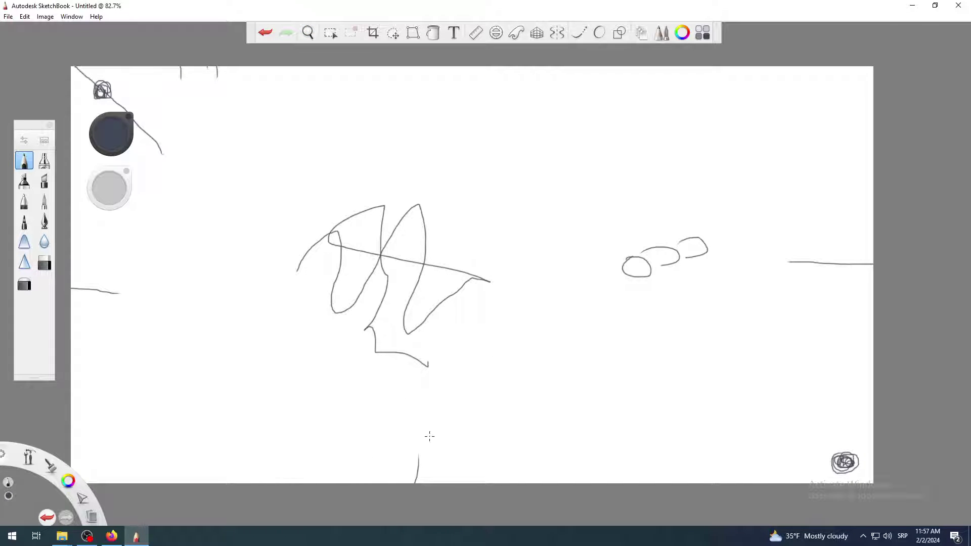
{"action": "key", "text": "space"}
{"action": "left_click_drag", "start_coordinate": [446, 407], "coordinate": [527, 458]}
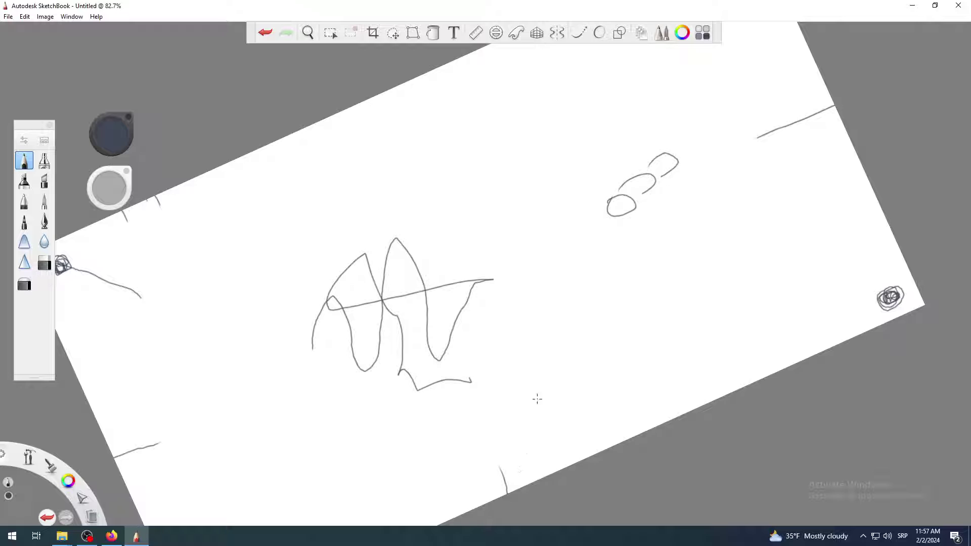
{"action": "key", "text": "space"}
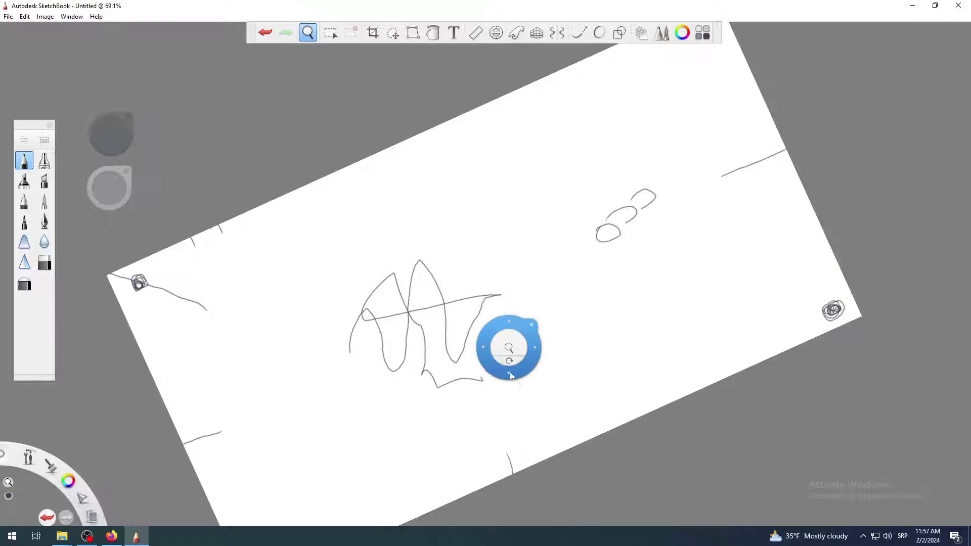
{"action": "mouse_move", "coordinate": [510, 362]}
{"action": "left_mouse_down"}
{"action": "mouse_move", "coordinate": [495, 382]}
{"action": "mouse_move", "coordinate": [466, 384]}
{"action": "mouse_move", "coordinate": [496, 382]}
{"action": "mouse_move", "coordinate": [467, 399]}
{"action": "left_mouse_up"}
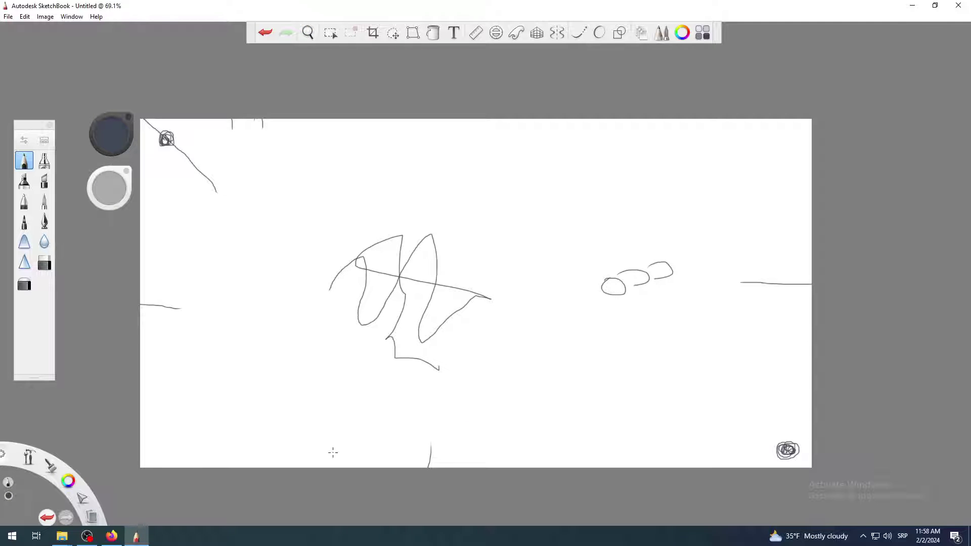
- Draw a long slanted ground line and a house with two walls and a triangular roof on it
{"action": "mouse_move", "coordinate": [309, 464]}
{"action": "left_mouse_down"}
{"action": "mouse_move", "coordinate": [415, 418]}
{"action": "mouse_move", "coordinate": [504, 354]}
{"action": "mouse_move", "coordinate": [708, 251]}
{"action": "mouse_move", "coordinate": [813, 220]}
{"action": "left_mouse_up"}
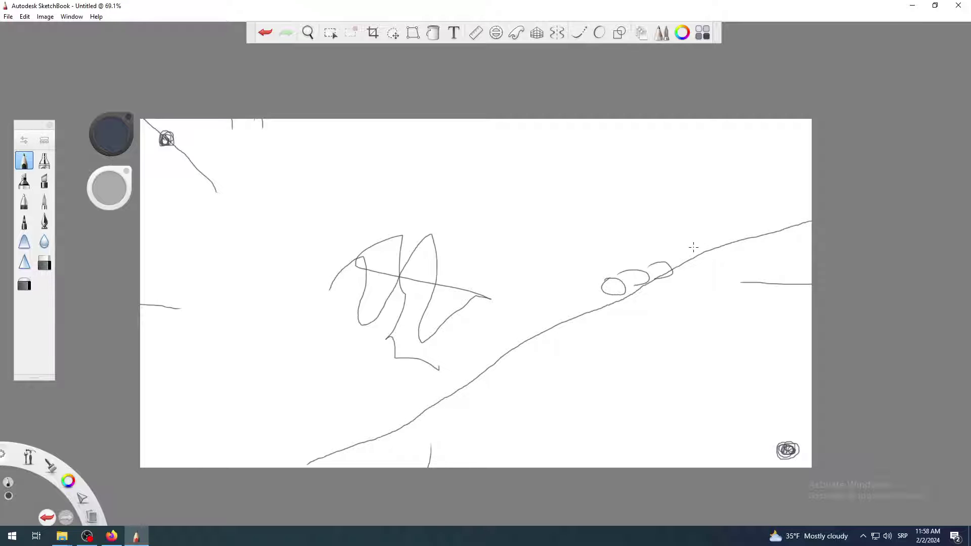
{"action": "left_click_drag", "start_coordinate": [683, 216], "coordinate": [702, 253]}
{"action": "mouse_move", "coordinate": [682, 170]}
{"action": "left_mouse_down"}
{"action": "mouse_move", "coordinate": [664, 220]}
{"action": "mouse_move", "coordinate": [737, 189]}
{"action": "mouse_move", "coordinate": [682, 171]}
{"action": "left_mouse_up"}
{"action": "left_click_drag", "start_coordinate": [725, 194], "coordinate": [746, 237]}
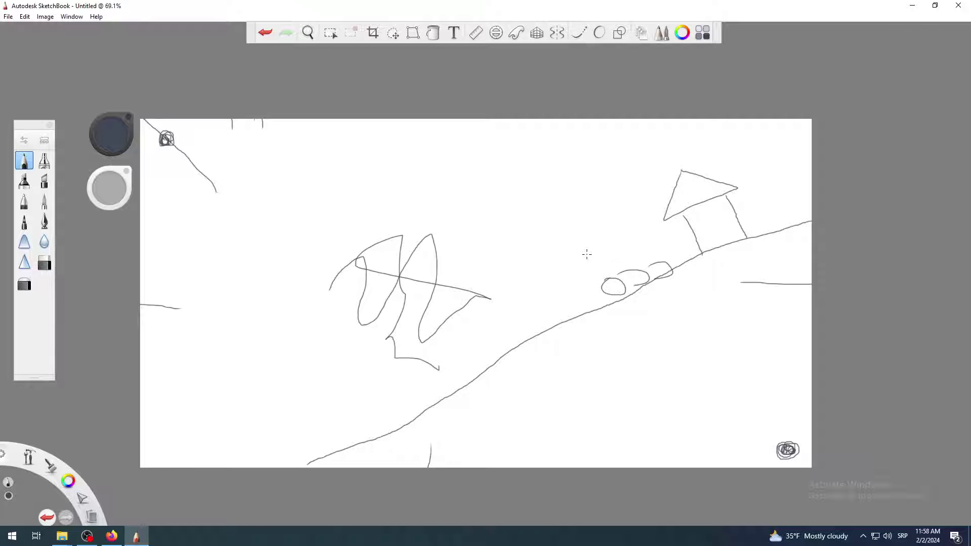
{"action": "key", "text": "space"}
- Zoom in and draw a smaller house with two walls, a flat top and a triangular roof
{"action": "left_click_drag", "start_coordinate": [556, 286], "coordinate": [521, 303]}
{"action": "scroll", "coordinate": [501, 390], "scroll_direction": "up", "scroll_amount": 5}
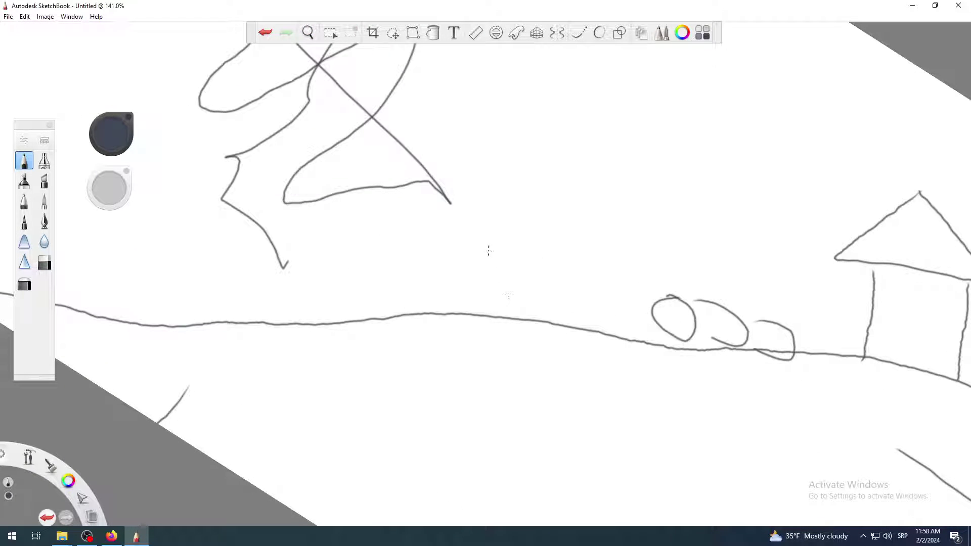
{"action": "left_click_drag", "start_coordinate": [488, 254], "coordinate": [488, 312]}
{"action": "left_click_drag", "start_coordinate": [567, 262], "coordinate": [570, 322]}
{"action": "left_click_drag", "start_coordinate": [478, 254], "coordinate": [600, 254]}
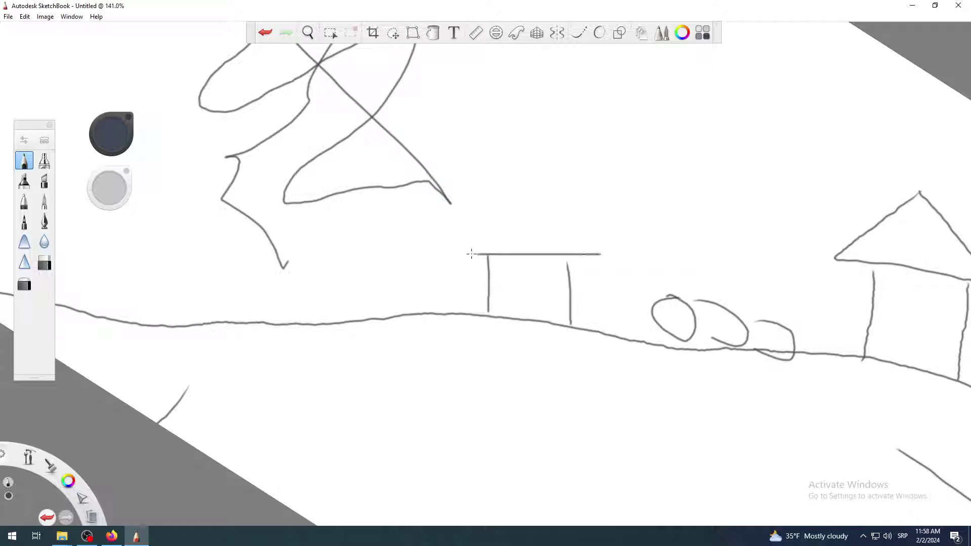
{"action": "mouse_move", "coordinate": [478, 253]}
{"action": "left_mouse_down"}
{"action": "mouse_move", "coordinate": [525, 191]}
{"action": "mouse_move", "coordinate": [603, 255]}
{"action": "left_mouse_up"}
- Rotate the view back and reset it upright to show the whole canvas
{"action": "key", "text": "space"}
{"action": "left_click_drag", "start_coordinate": [540, 297], "coordinate": [549, 266]}
{"action": "key", "text": "Home"}
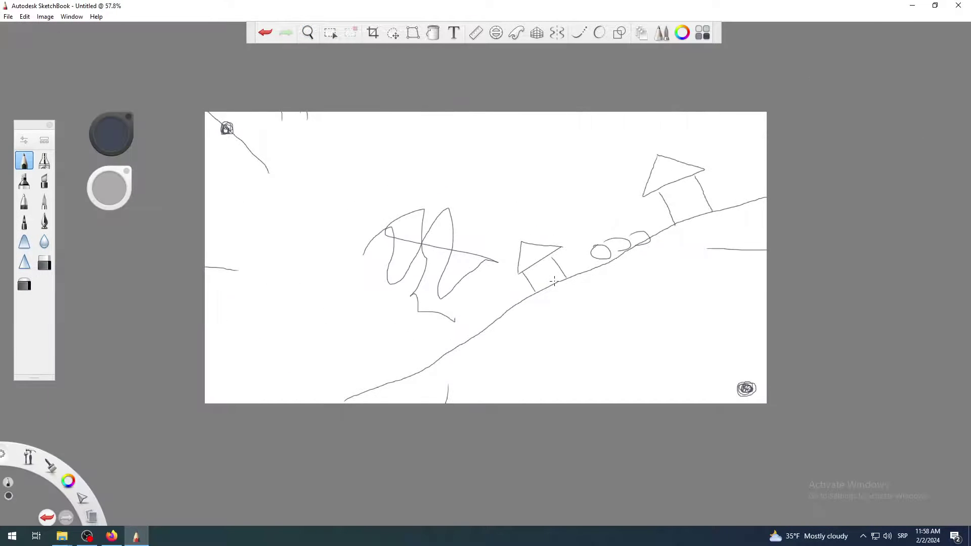
{"action": "scroll", "coordinate": [553, 283], "scroll_direction": "up", "scroll_amount": 1}
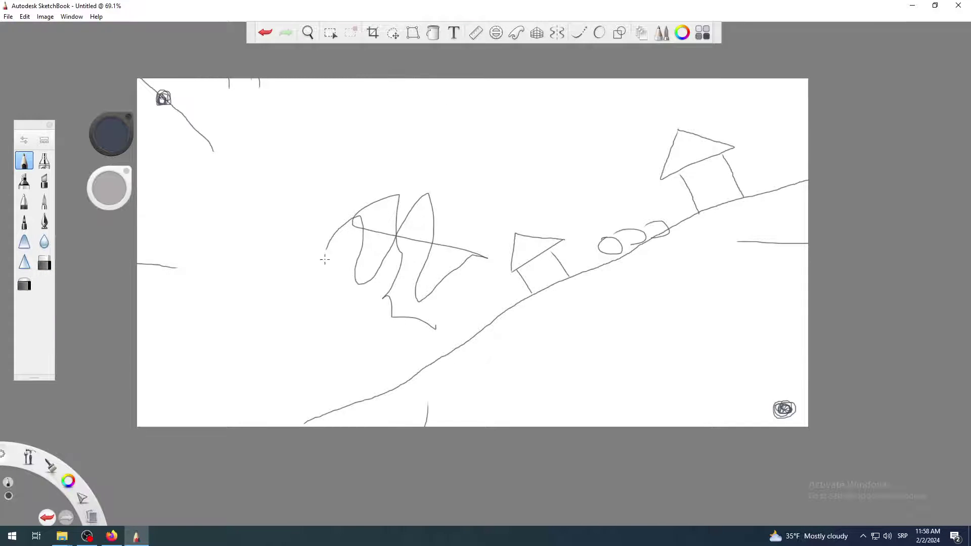
- Draw a stick gunman with oval head, legs and gun arm at lower left, plus V-shaped legs at the top edge
{"action": "mouse_move", "coordinate": [289, 320]}
{"action": "left_mouse_down"}
{"action": "mouse_move", "coordinate": [264, 328]}
{"action": "mouse_move", "coordinate": [284, 346]}
{"action": "mouse_move", "coordinate": [295, 320]}
{"action": "mouse_move", "coordinate": [265, 421]}
{"action": "left_mouse_up"}
{"action": "left_click_drag", "start_coordinate": [279, 388], "coordinate": [319, 435]}
{"action": "mouse_move", "coordinate": [281, 375]}
{"action": "left_mouse_down"}
{"action": "mouse_move", "coordinate": [332, 358]}
{"action": "mouse_move", "coordinate": [330, 349]}
{"action": "mouse_move", "coordinate": [334, 361]}
{"action": "mouse_move", "coordinate": [330, 349]}
{"action": "mouse_move", "coordinate": [356, 341]}
{"action": "left_mouse_up"}
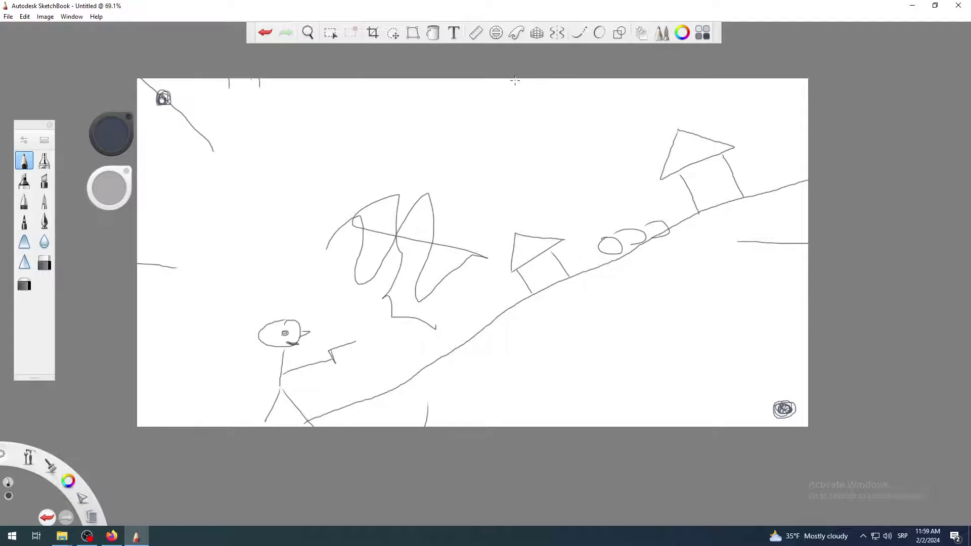
{"action": "mouse_move", "coordinate": [515, 79]}
{"action": "left_mouse_down"}
{"action": "mouse_move", "coordinate": [560, 116]}
{"action": "mouse_move", "coordinate": [587, 80]}
{"action": "left_mouse_up"}
- Turn the canvas upside down and zoom in on the hanging figure's legs
{"action": "key", "text": "space"}
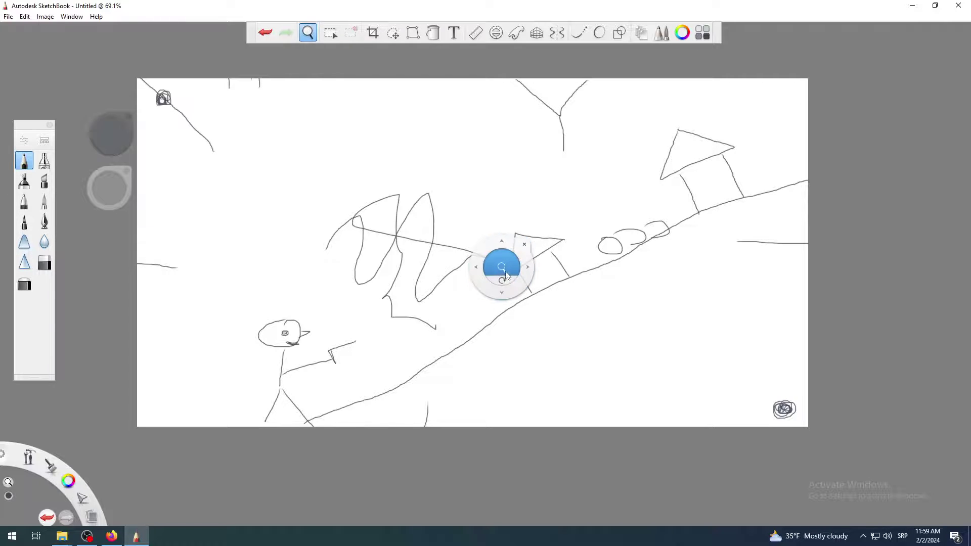
{"action": "mouse_move", "coordinate": [504, 282]}
{"action": "left_mouse_down"}
{"action": "mouse_move", "coordinate": [458, 250]}
{"action": "mouse_move", "coordinate": [462, 266]}
{"action": "left_mouse_up"}
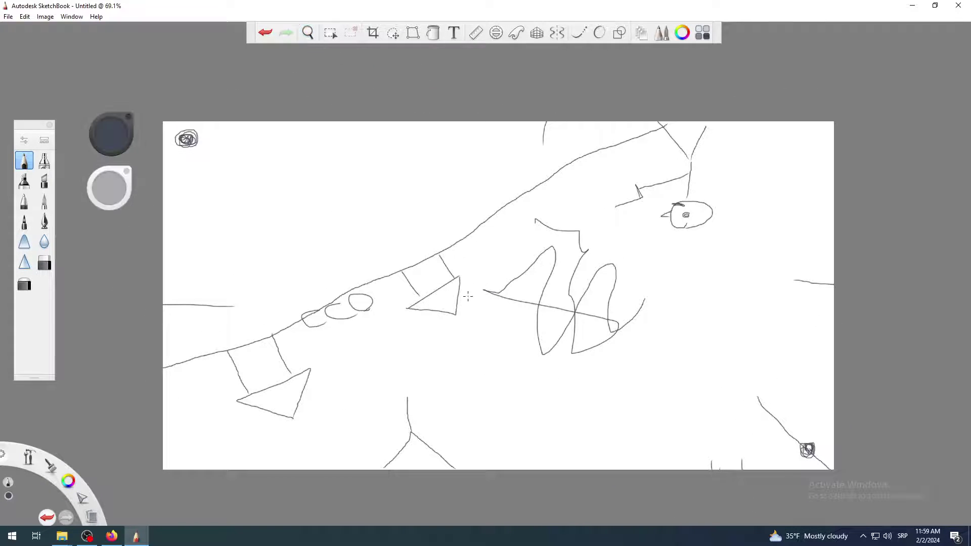
{"action": "scroll", "coordinate": [414, 374], "scroll_direction": "up", "scroll_amount": 5}
{"action": "key", "text": "space"}
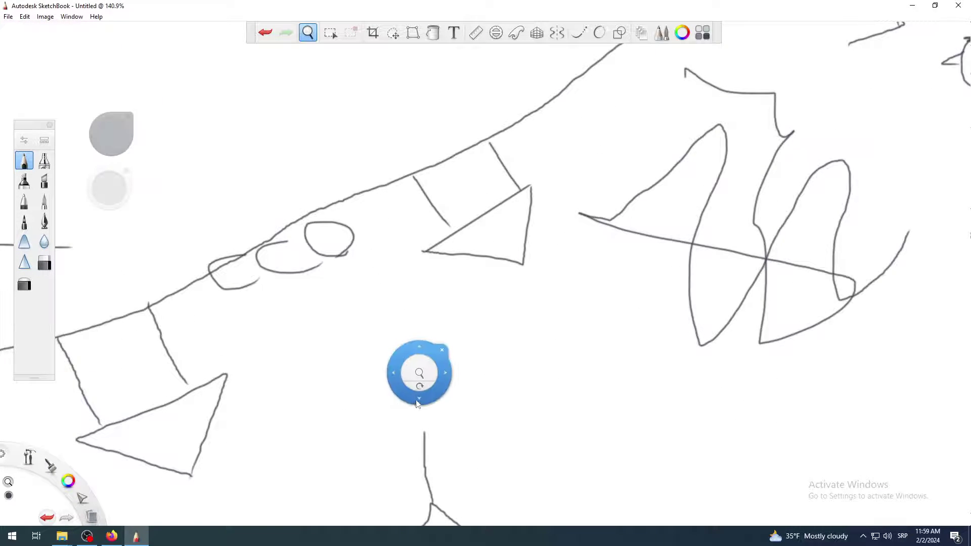
{"action": "left_click_drag", "start_coordinate": [418, 396], "coordinate": [464, 201]}
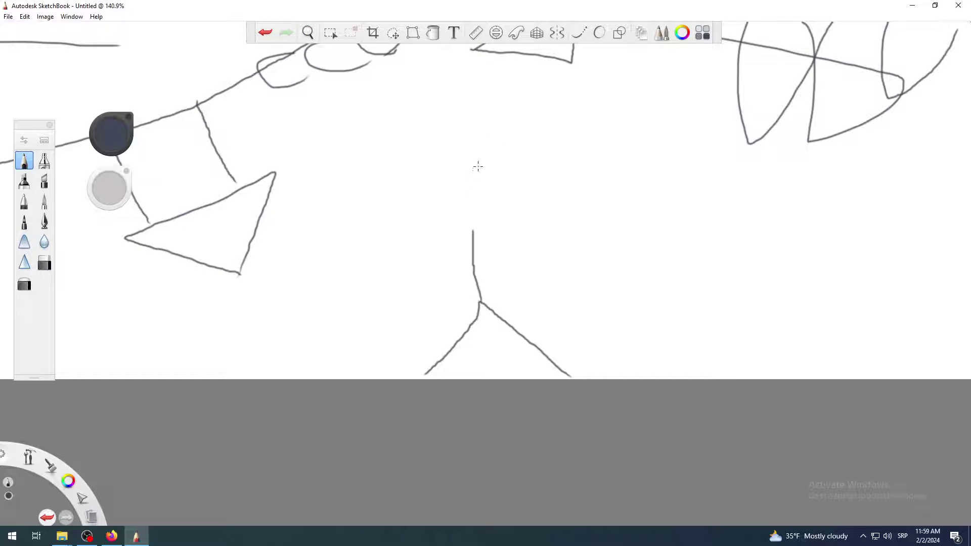
- Add the hanging figure's head, beak, gun arm, eye and dashed shot line, then rotate the canvas upright
{"action": "mouse_move", "coordinate": [479, 166]}
{"action": "left_mouse_down"}
{"action": "mouse_move", "coordinate": [431, 191]}
{"action": "mouse_move", "coordinate": [441, 220]}
{"action": "mouse_move", "coordinate": [484, 229]}
{"action": "mouse_move", "coordinate": [498, 198]}
{"action": "mouse_move", "coordinate": [470, 164]}
{"action": "mouse_move", "coordinate": [516, 182]}
{"action": "mouse_move", "coordinate": [499, 196]}
{"action": "left_mouse_up"}
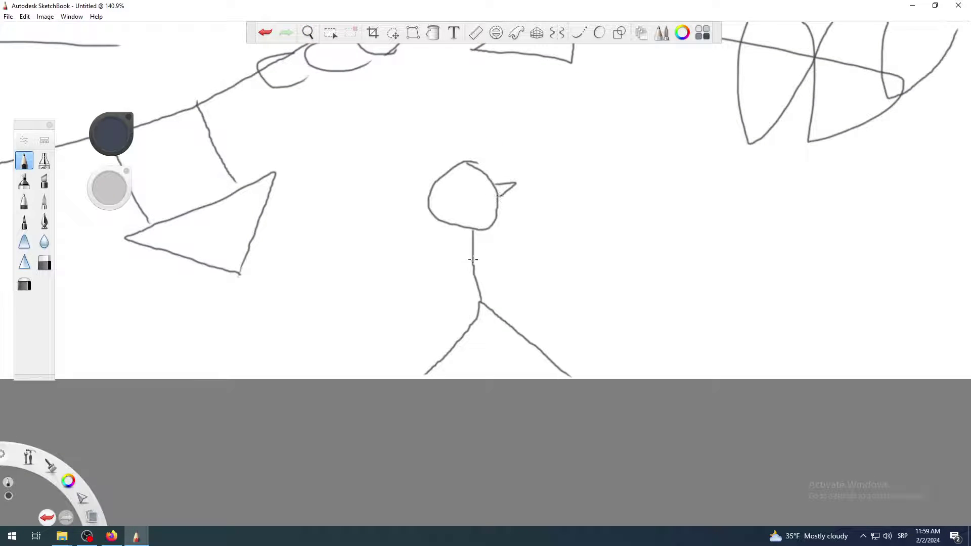
{"action": "mouse_move", "coordinate": [473, 261]}
{"action": "left_mouse_down"}
{"action": "mouse_move", "coordinate": [554, 212]}
{"action": "mouse_move", "coordinate": [563, 218]}
{"action": "mouse_move", "coordinate": [575, 187]}
{"action": "mouse_move", "coordinate": [581, 195]}
{"action": "mouse_move", "coordinate": [556, 207]}
{"action": "left_mouse_up"}
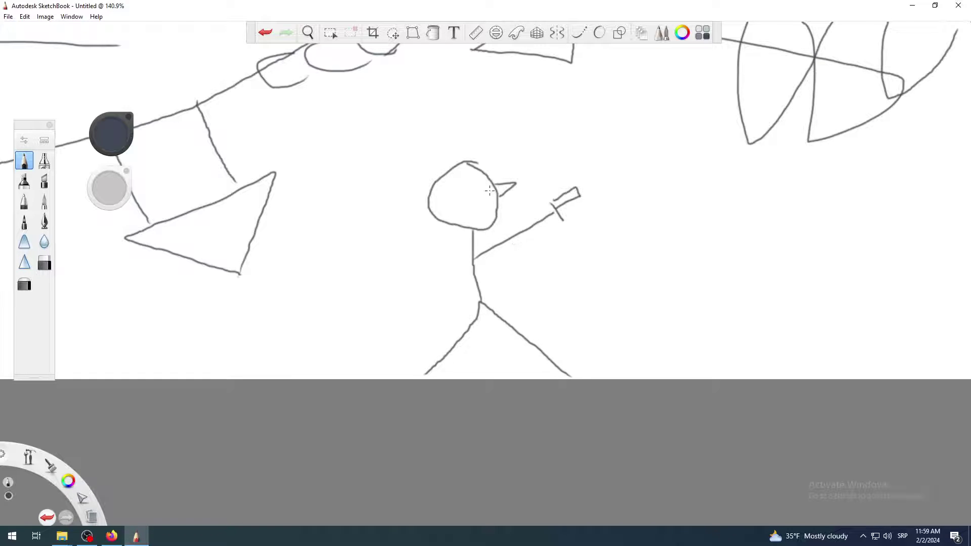
{"action": "left_click_drag", "start_coordinate": [473, 186], "coordinate": [474, 187]}
{"action": "left_click_drag", "start_coordinate": [608, 171], "coordinate": [706, 103]}
{"action": "scroll", "coordinate": [569, 214], "scroll_direction": "down", "scroll_amount": 5}
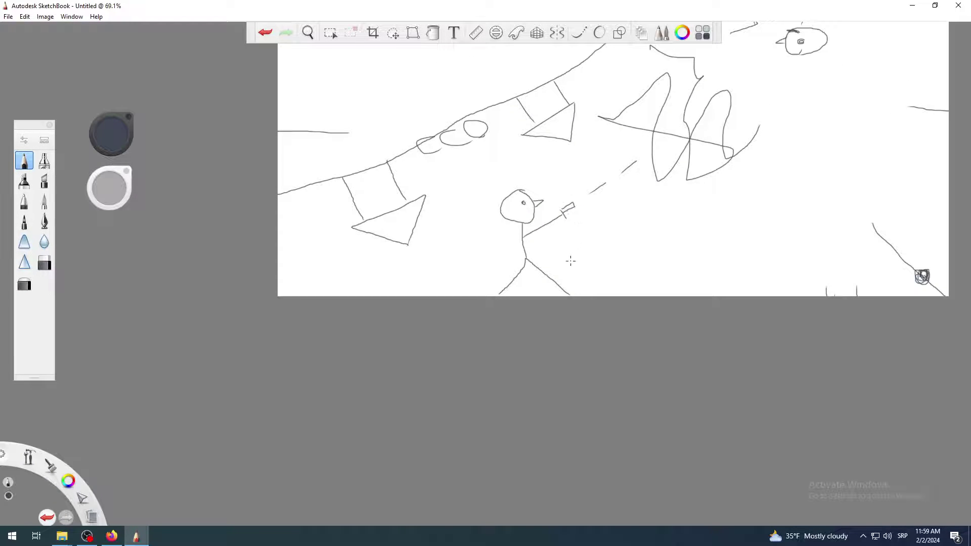
{"action": "key", "text": "space"}
{"action": "mouse_move", "coordinate": [527, 291]}
{"action": "left_mouse_down"}
{"action": "mouse_move", "coordinate": [506, 284]}
{"action": "mouse_move", "coordinate": [477, 249]}
{"action": "mouse_move", "coordinate": [487, 277]}
{"action": "mouse_move", "coordinate": [632, 127]}
{"action": "left_mouse_up"}
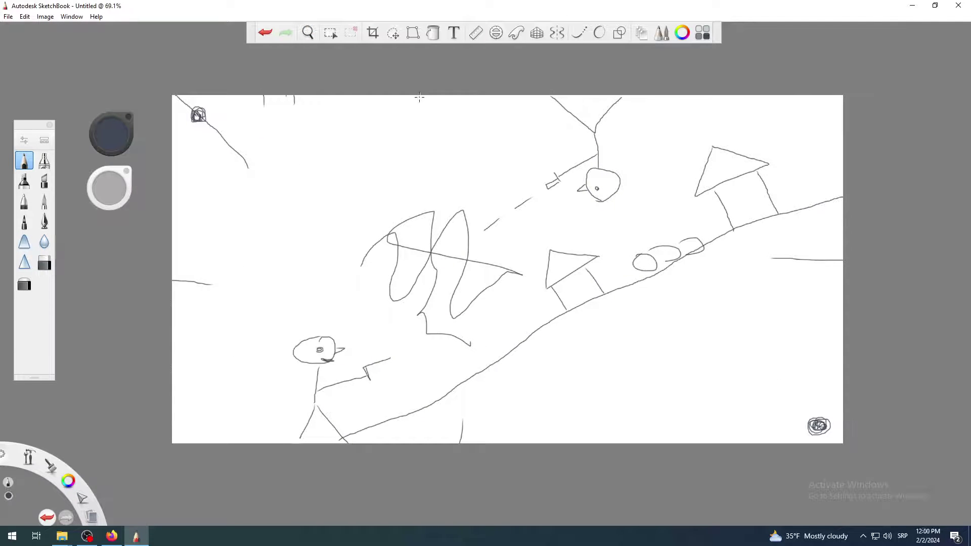
{"action": "key", "text": "space"}
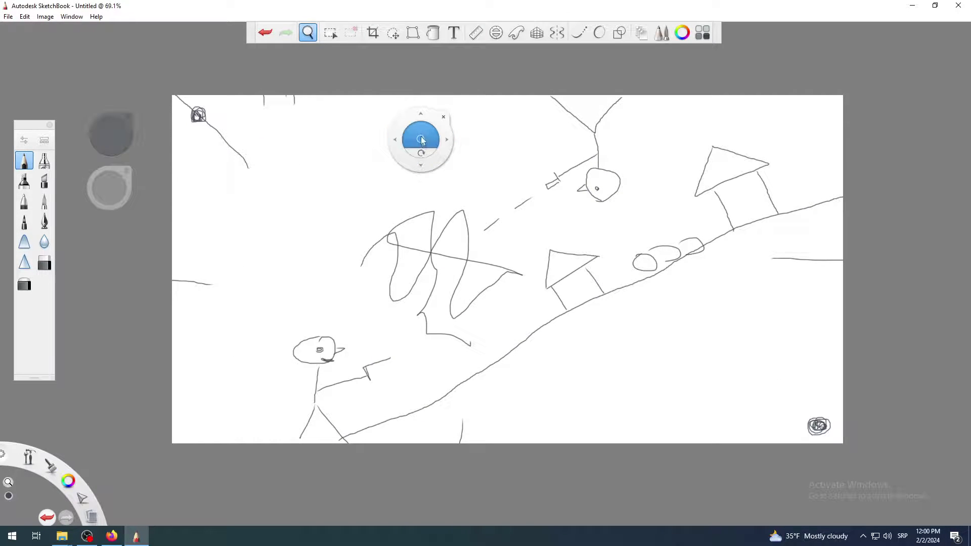
{"action": "left_click_drag", "start_coordinate": [421, 140], "coordinate": [604, 84]}
{"action": "left_click", "coordinate": [485, 274]}
{"action": "mouse_move", "coordinate": [484, 273]}
{"action": "left_mouse_down"}
{"action": "mouse_move", "coordinate": [506, 324]}
{"action": "mouse_move", "coordinate": [523, 126]}
{"action": "mouse_move", "coordinate": [582, 340]}
{"action": "mouse_move", "coordinate": [585, 161]}
{"action": "mouse_move", "coordinate": [577, 174]}
{"action": "mouse_move", "coordinate": [590, 319]}
{"action": "mouse_move", "coordinate": [582, 326]}
{"action": "mouse_move", "coordinate": [595, 356]}
{"action": "mouse_move", "coordinate": [580, 230]}
{"action": "mouse_move", "coordinate": [563, 219]}
{"action": "mouse_move", "coordinate": [537, 227]}
{"action": "mouse_move", "coordinate": [548, 186]}
{"action": "mouse_move", "coordinate": [576, 360]}
{"action": "mouse_move", "coordinate": [585, 347]}
{"action": "mouse_move", "coordinate": [569, 316]}
{"action": "mouse_move", "coordinate": [587, 319]}
{"action": "left_mouse_up"}
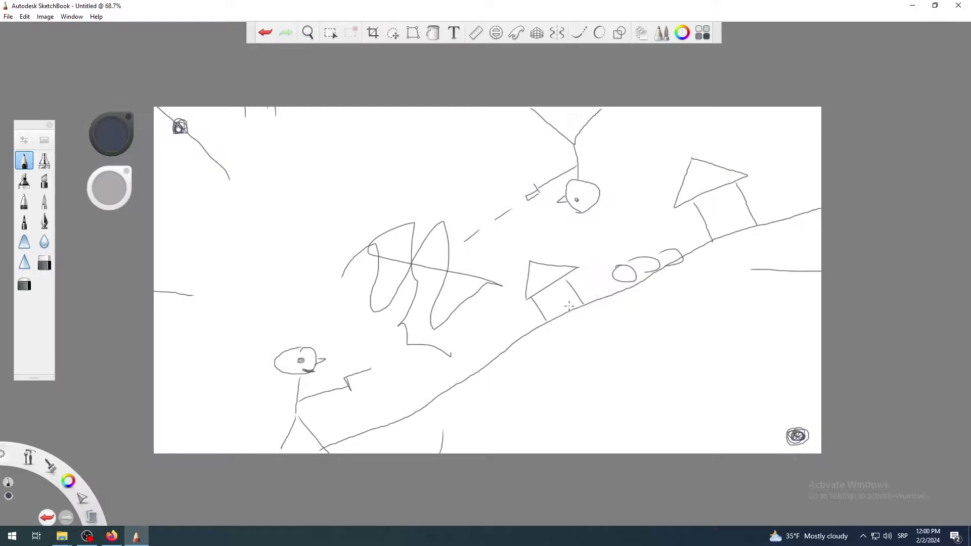
- Shift the view slightly right and zoom in closely on the sketch
{"action": "key", "text": "space"}
{"action": "key", "text": "space"}
{"action": "key", "text": "space"}
{"action": "key", "text": "space"}
{"action": "key", "text": "space"}
{"action": "key", "text": "space"}
{"action": "key", "text": "space"}
{"action": "key", "text": "space"}
{"action": "key", "text": "space"}
{"action": "key", "text": "space"}
{"action": "left_click_drag", "start_coordinate": [730, 259], "coordinate": [769, 256]}
{"action": "key", "text": "space"}
{"action": "mouse_move", "coordinate": [668, 268]}
{"action": "left_mouse_down"}
{"action": "mouse_move", "coordinate": [672, 187]}
{"action": "mouse_move", "coordinate": [675, 276]}
{"action": "mouse_move", "coordinate": [642, 288]}
{"action": "mouse_move", "coordinate": [662, 319]}
{"action": "mouse_move", "coordinate": [612, 223]}
{"action": "mouse_move", "coordinate": [638, 301]}
{"action": "mouse_move", "coordinate": [633, 325]}
{"action": "mouse_move", "coordinate": [629, 271]}
{"action": "mouse_move", "coordinate": [518, 211]}
{"action": "mouse_move", "coordinate": [473, 228]}
{"action": "mouse_move", "coordinate": [491, 227]}
{"action": "left_mouse_up"}
{"action": "key", "text": "space"}
- Pan the sketch down into view, then bring the OBS Studio window to the front
{"action": "scroll", "coordinate": [506, 239], "scroll_direction": "down", "scroll_amount": 3}
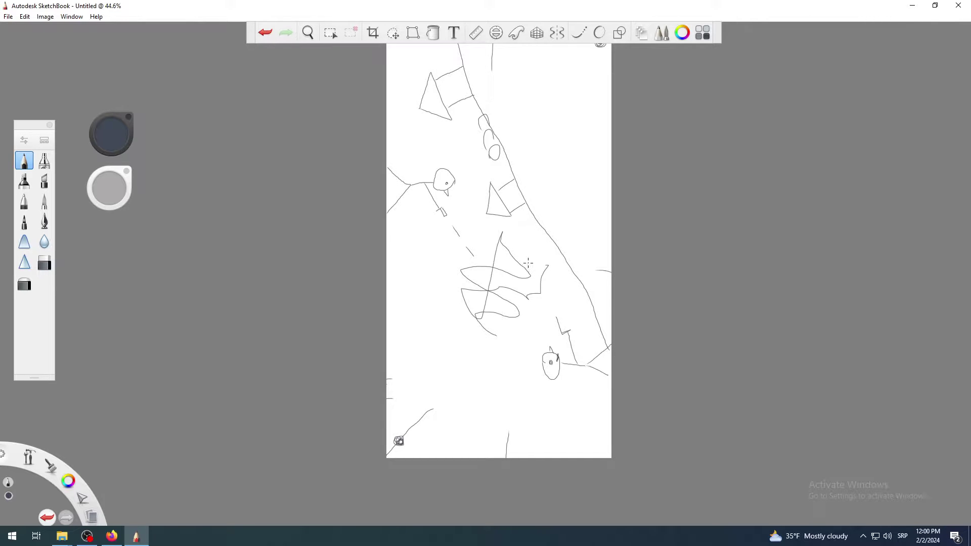
{"action": "key", "text": "space"}
{"action": "left_click_drag", "start_coordinate": [638, 234], "coordinate": [632, 261]}
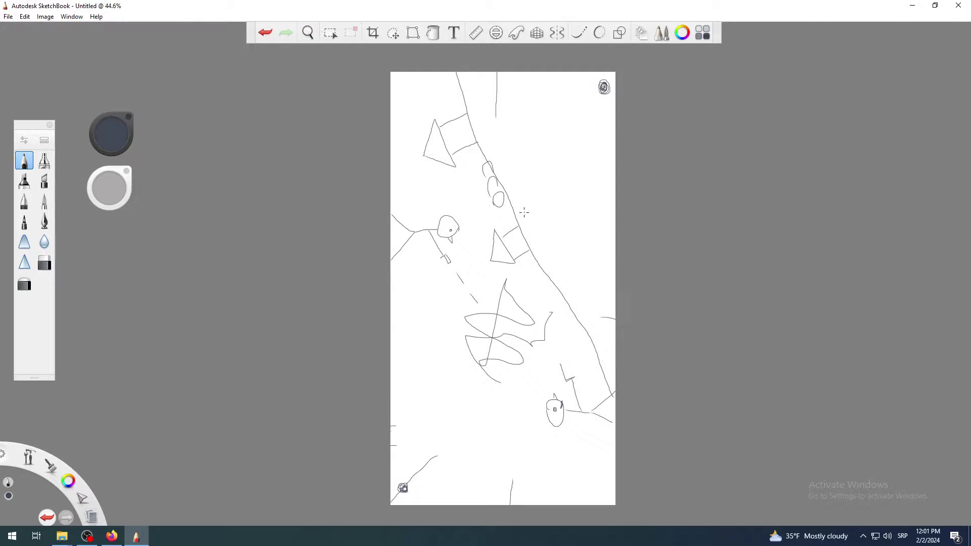
{"action": "left_click", "coordinate": [88, 536]}
- Switch from OBS Studio back to the SketchBook drawing window via the taskbar
{"action": "mouse_move", "coordinate": [111, 542]}
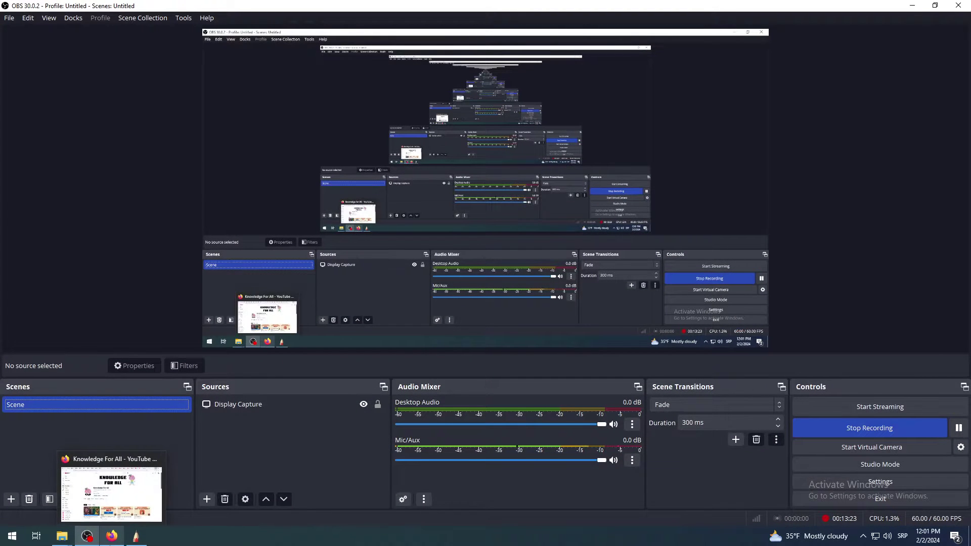
{"action": "left_click", "coordinate": [135, 537]}
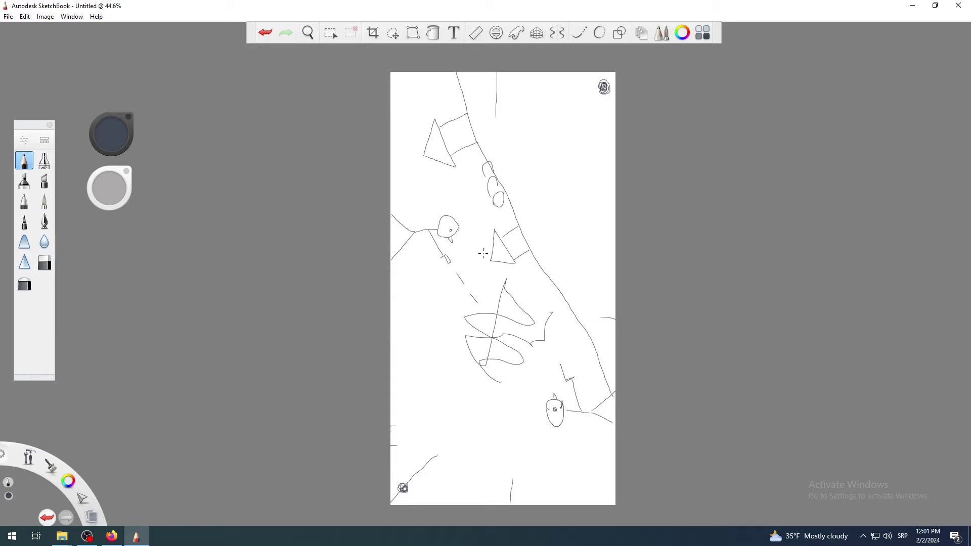
- Rotate the canvas level to landscape, zoom to 63.7%, and centre the sketch
{"action": "key", "text": "space"}
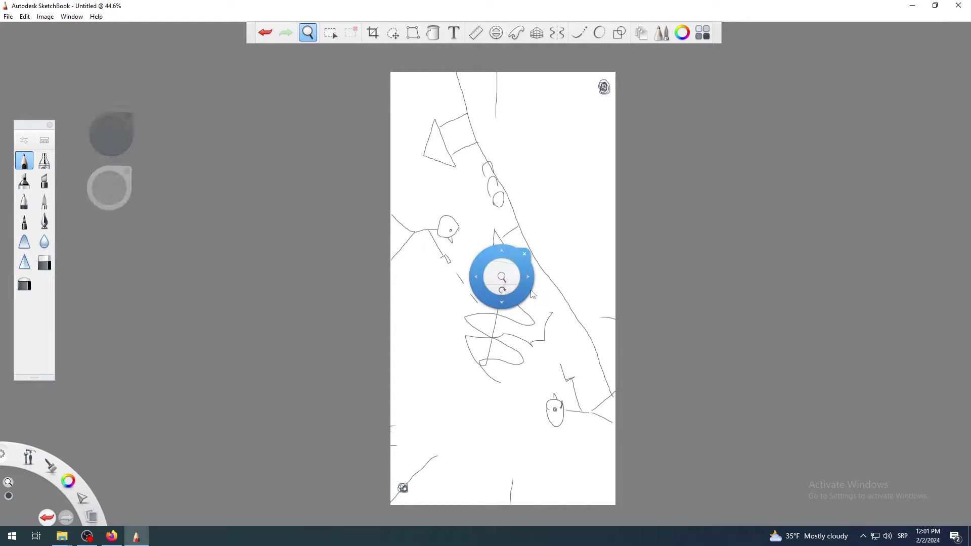
{"action": "left_click_drag", "start_coordinate": [506, 291], "coordinate": [447, 321]}
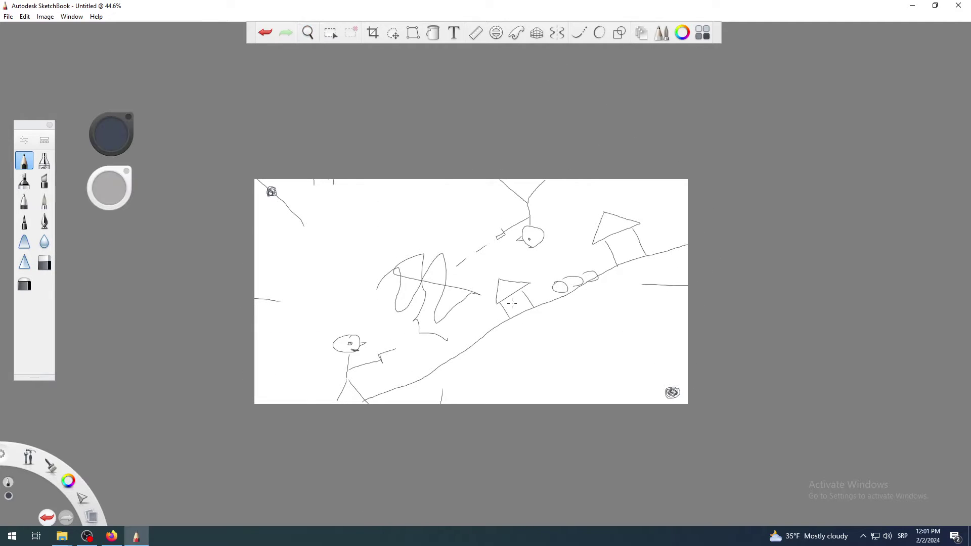
{"action": "scroll", "coordinate": [622, 299], "scroll_direction": "up", "scroll_amount": 3}
{"action": "key", "text": "space"}
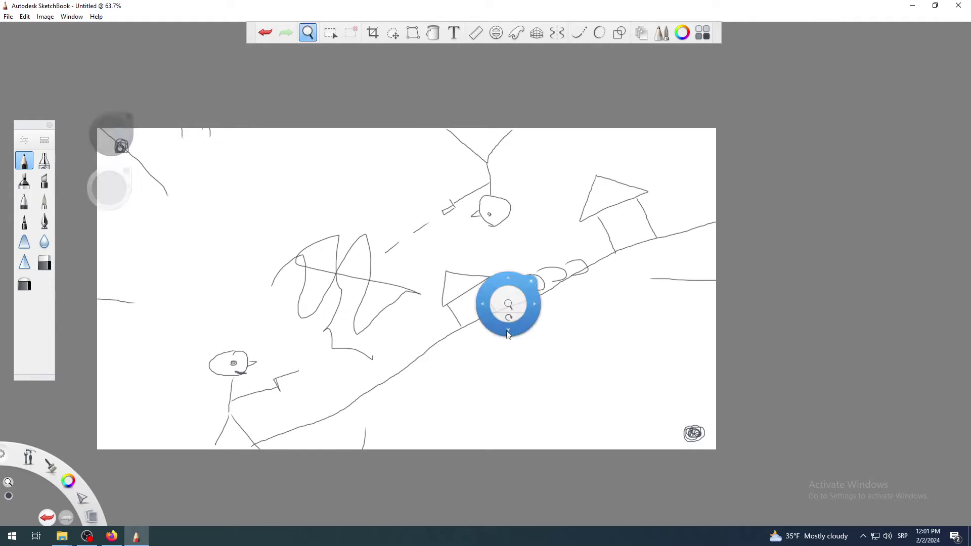
{"action": "left_click_drag", "start_coordinate": [508, 331], "coordinate": [605, 322]}
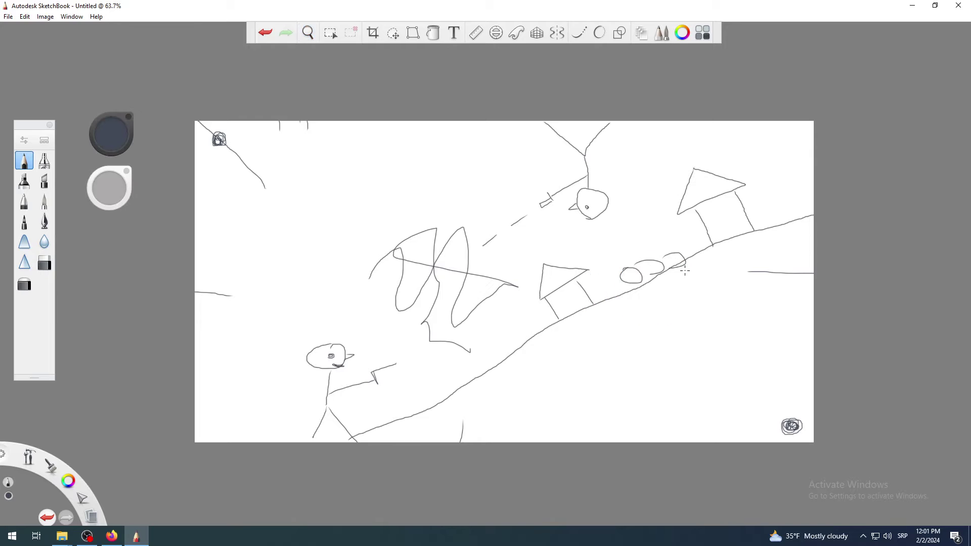